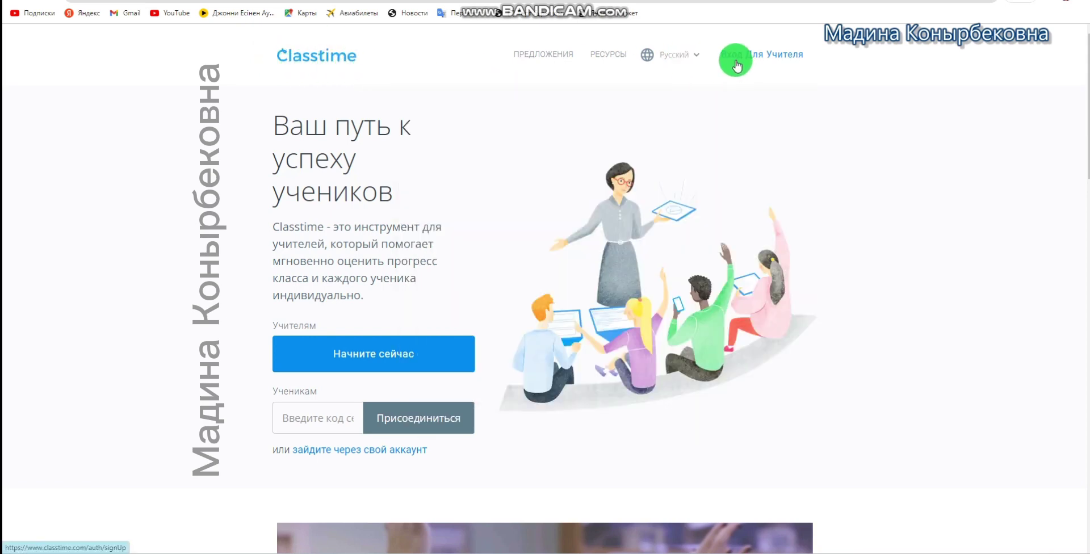
Enter the teacher area and sign up with a Google account.
click(785, 57)
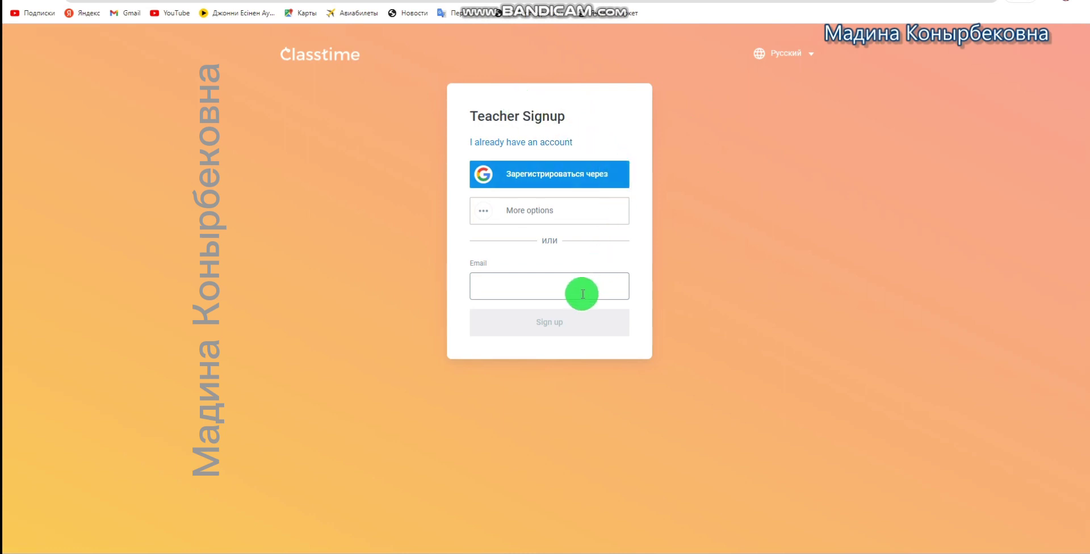
click(599, 182)
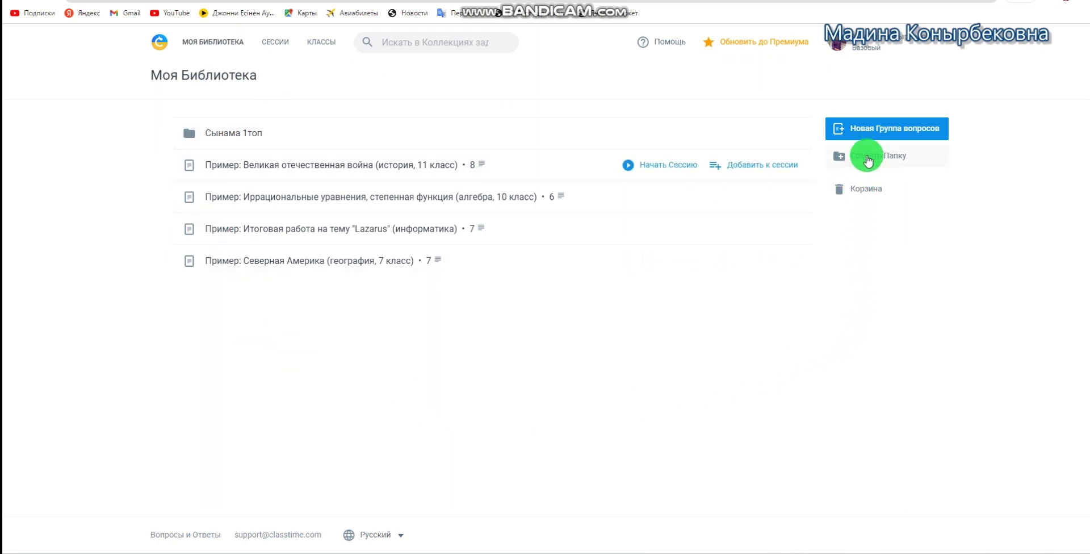
Create a library folder named "Тест 10 сынып" and add a question group named "1 бөлім" inside it.
click(844, 158)
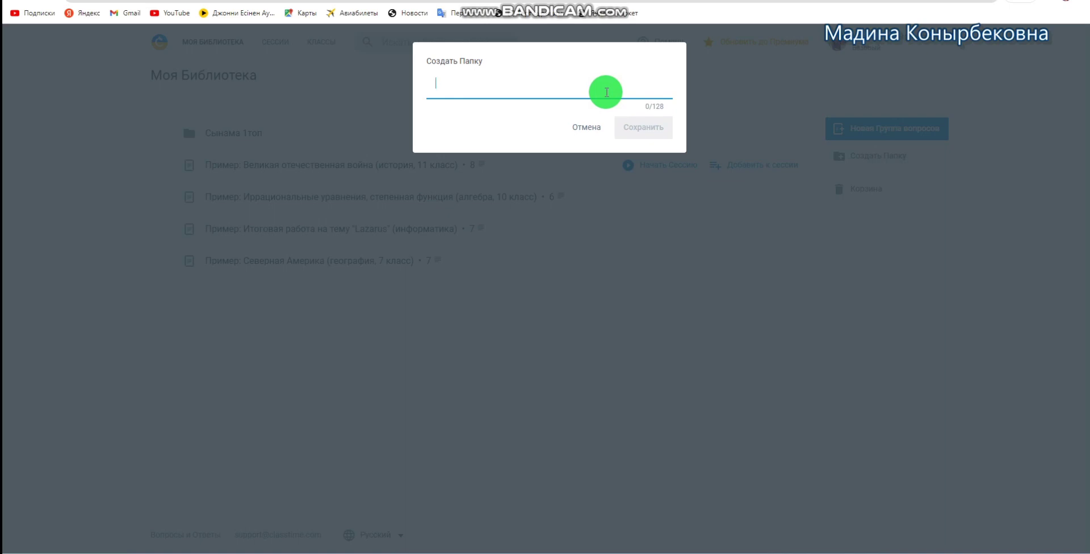
click(643, 127)
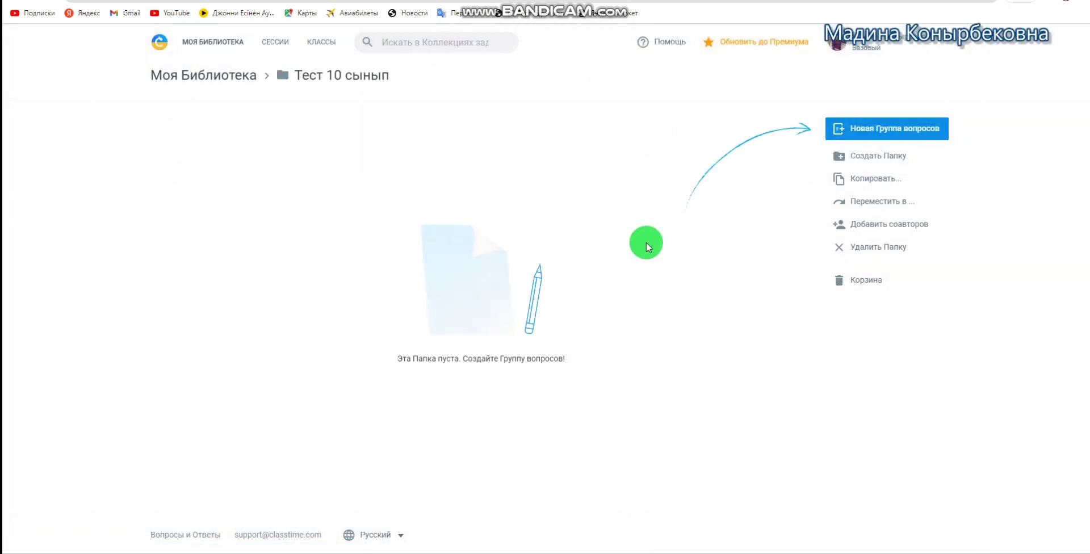
click(860, 134)
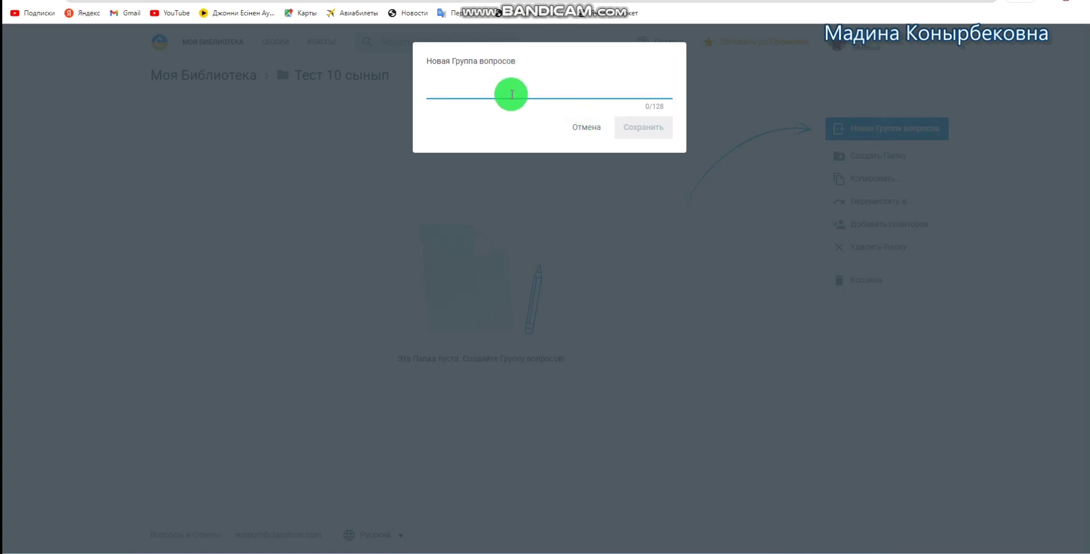
text(1)
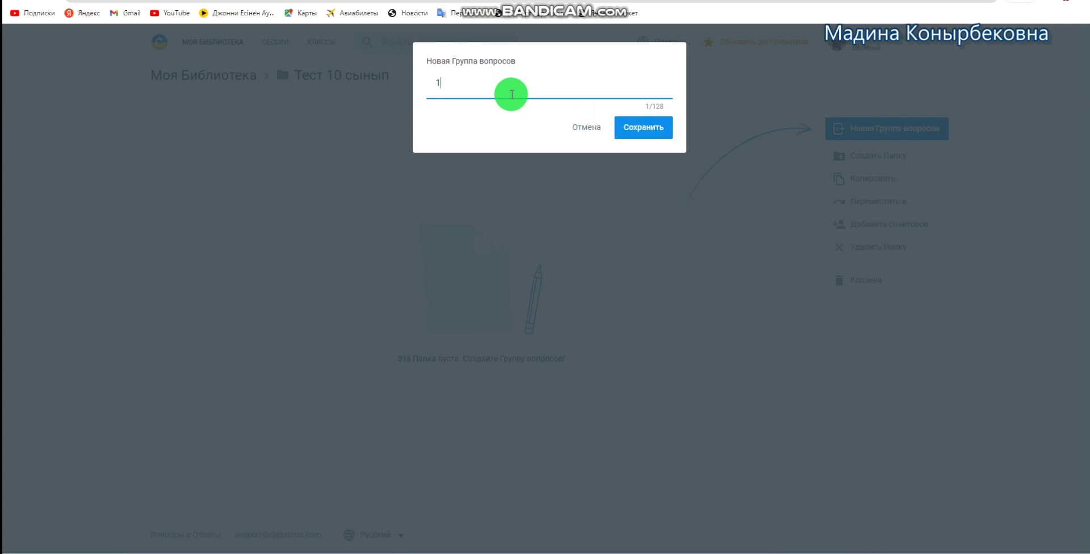
text( бөлім)
click(661, 130)
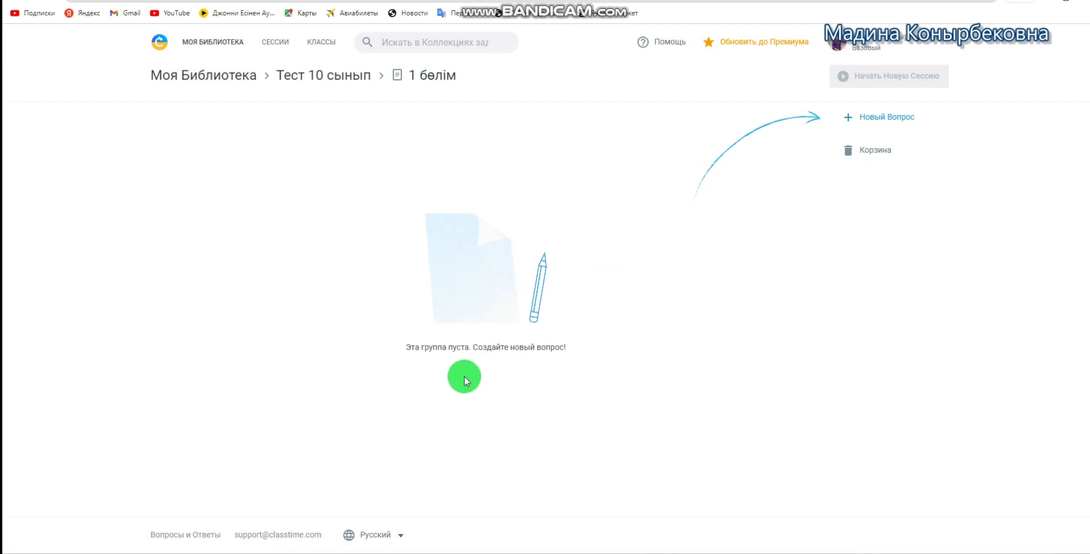
Start a new question in the "1 бөлім" group and try the single-choice and the multiple-answer checkbox types.
click(876, 121)
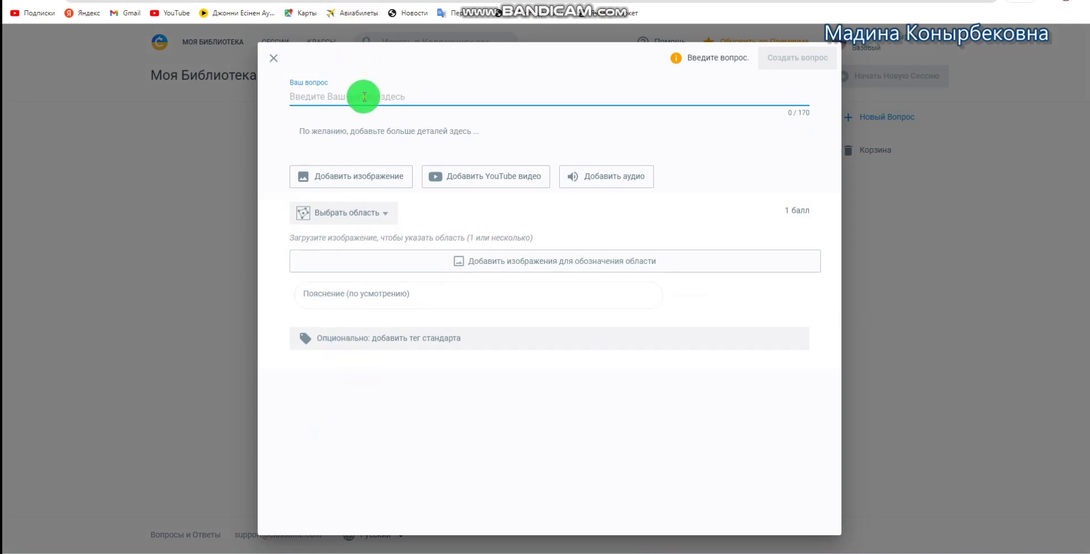
click(378, 175)
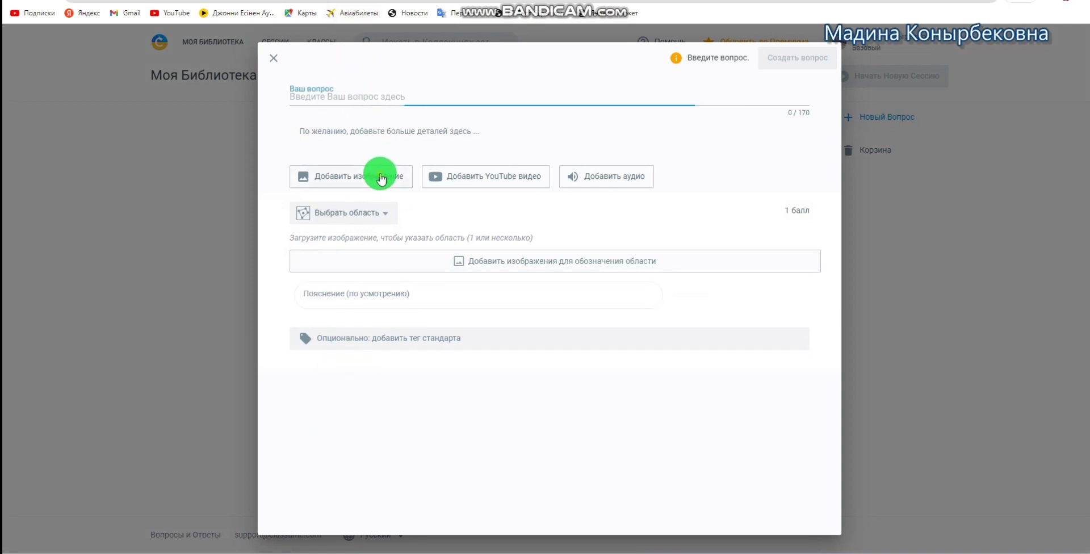
click(705, 489)
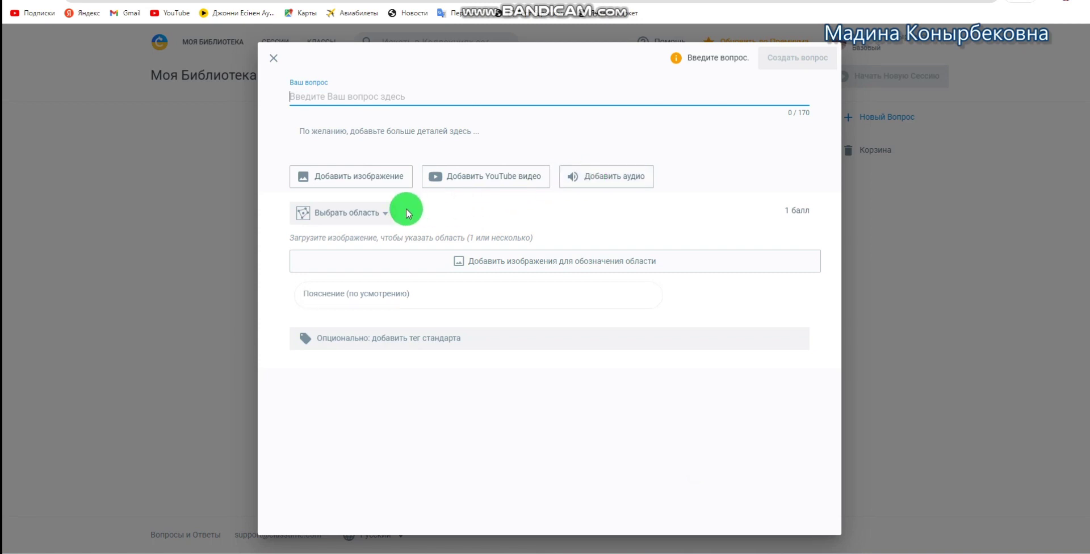
click(387, 219)
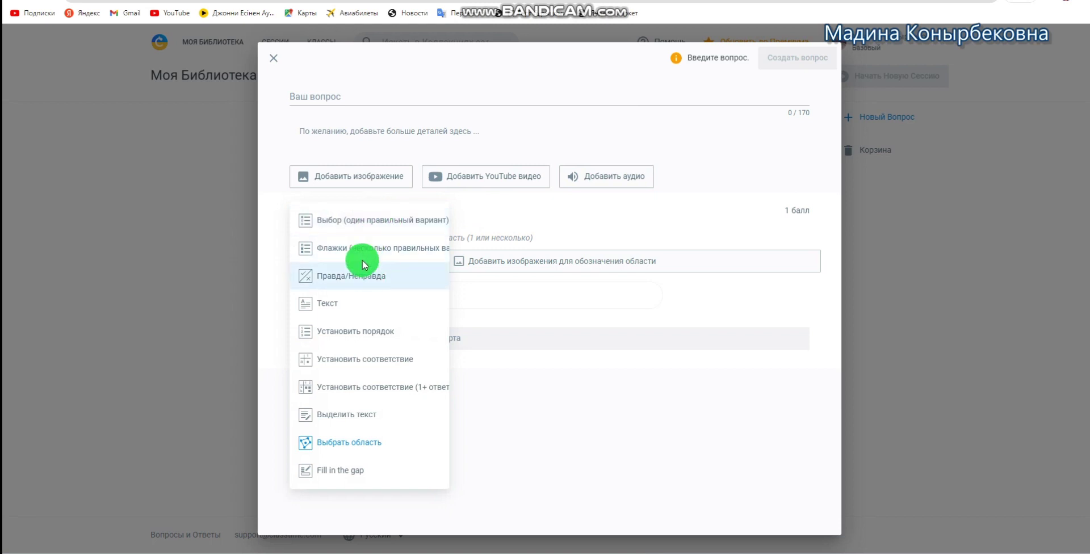
click(347, 226)
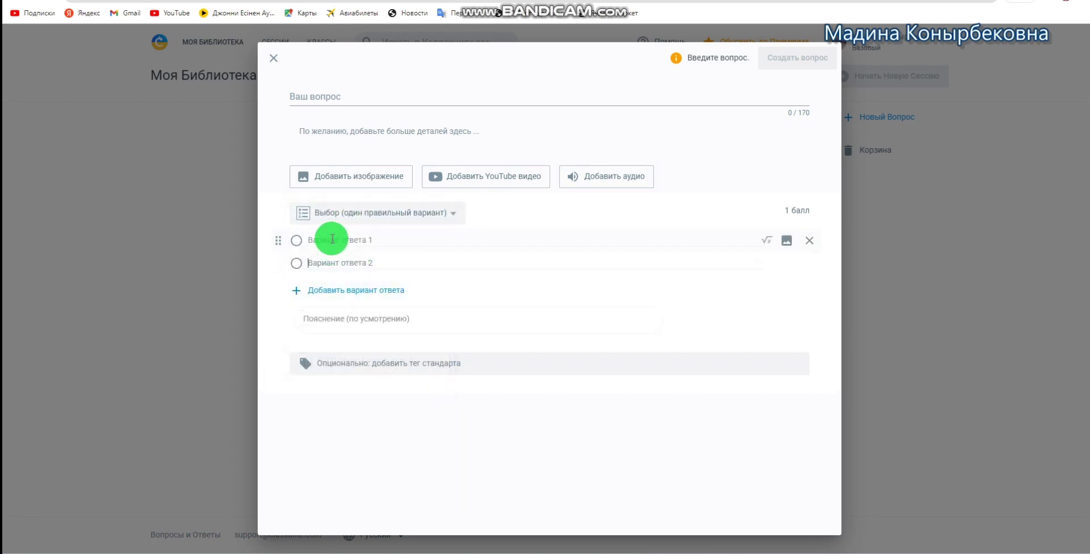
click(397, 221)
click(382, 247)
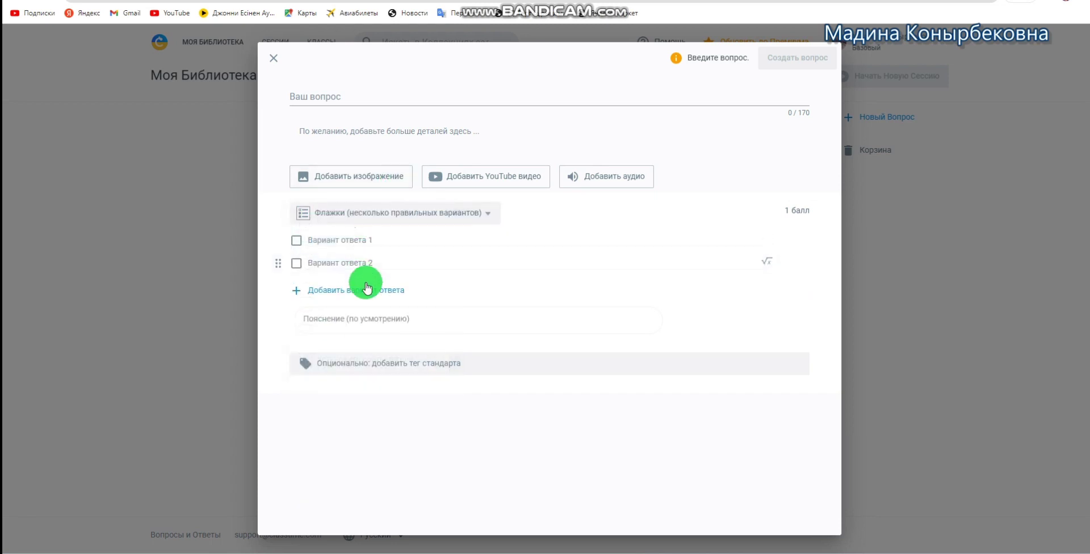
Switch the new question to the Правда/Неправда type and then to the free-answer Текст type.
click(469, 214)
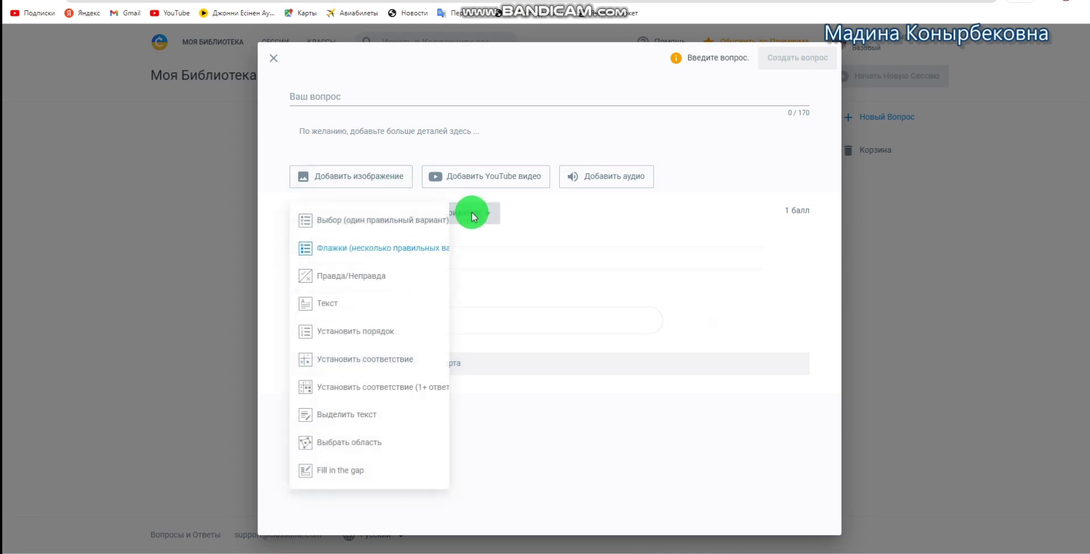
click(369, 281)
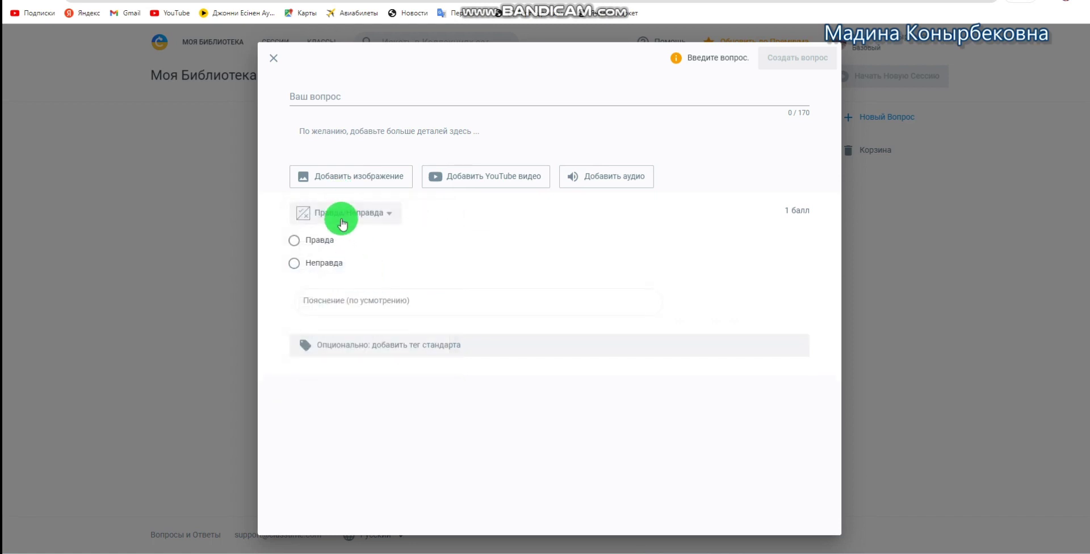
click(341, 218)
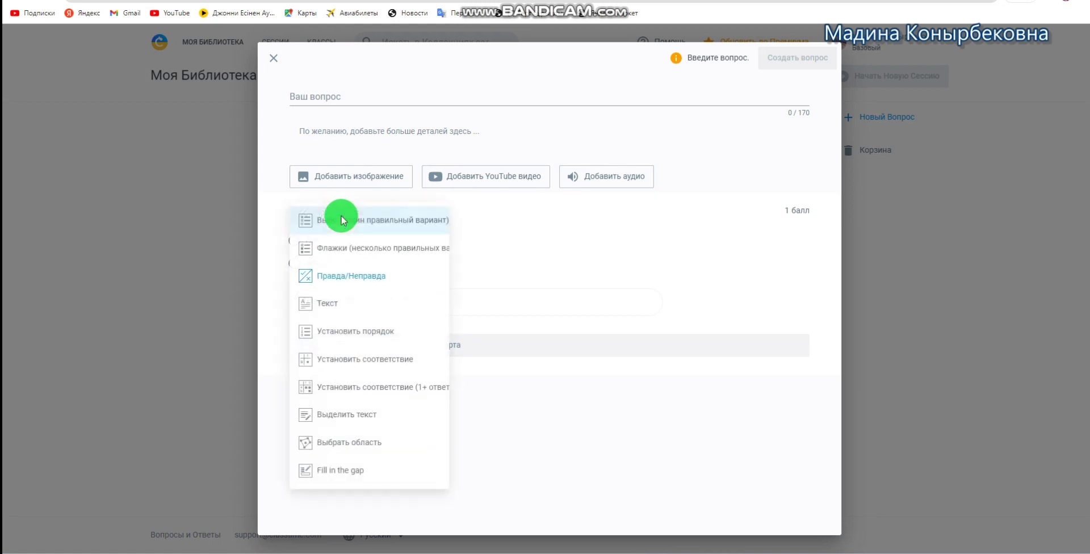
click(320, 307)
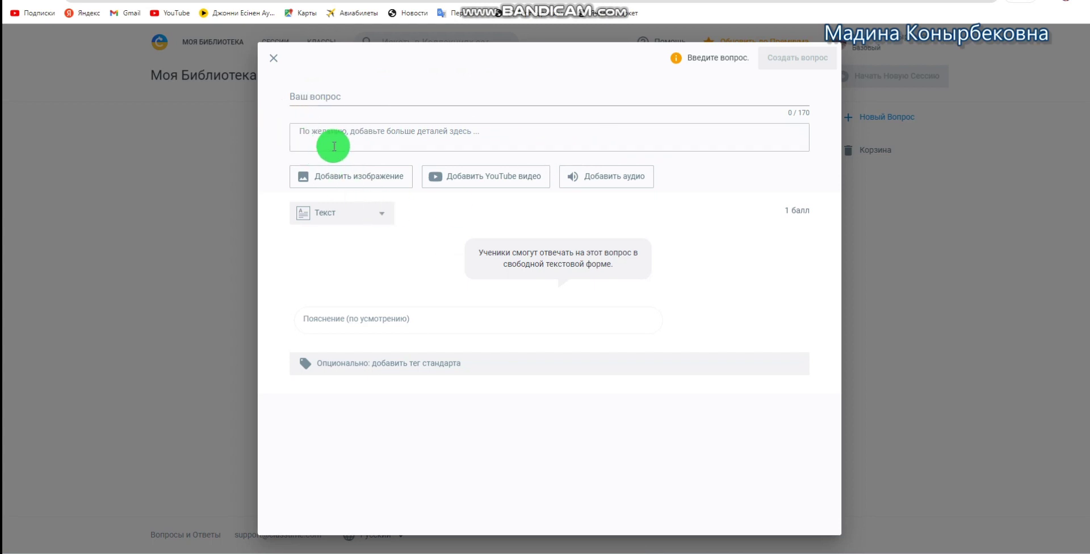
click(377, 318)
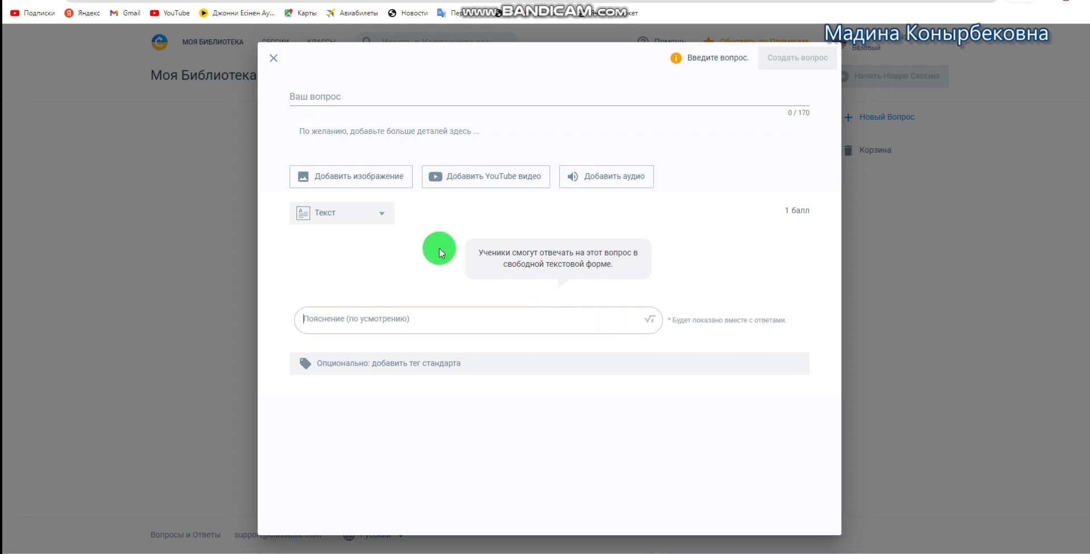
Try the Установить порядок type for the new question and close the question without saving.
click(374, 211)
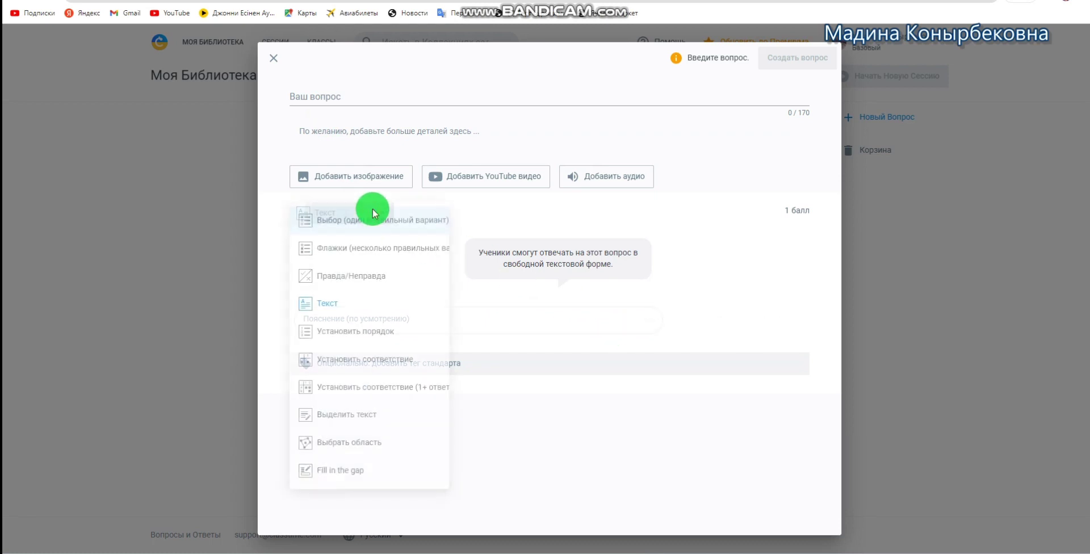
click(368, 336)
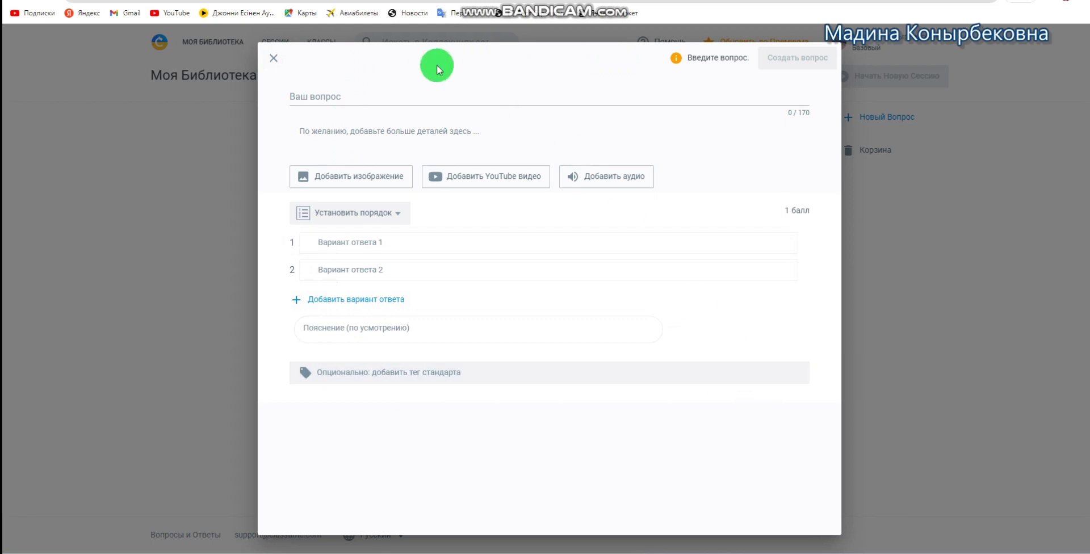
click(273, 59)
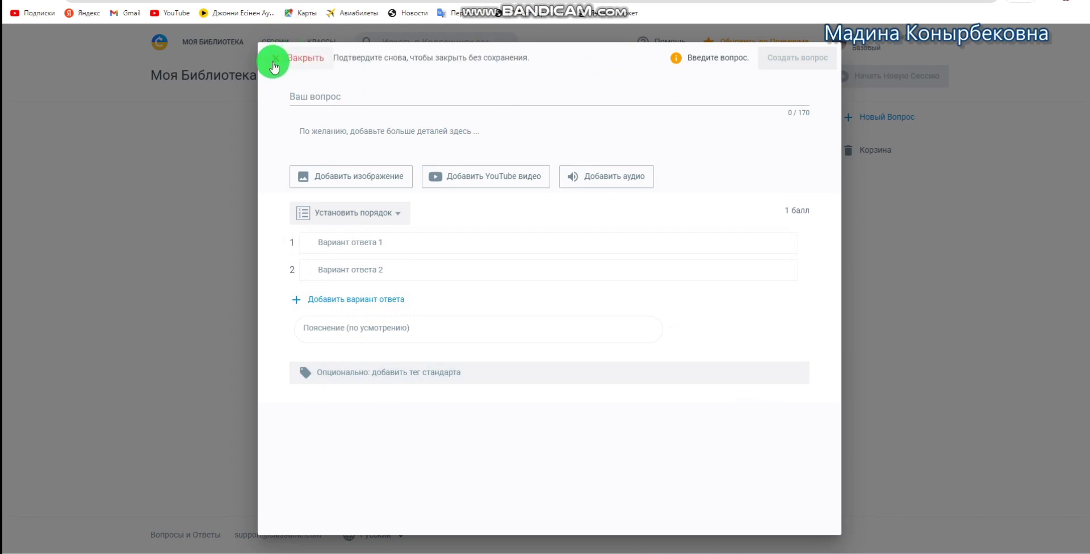
click(274, 63)
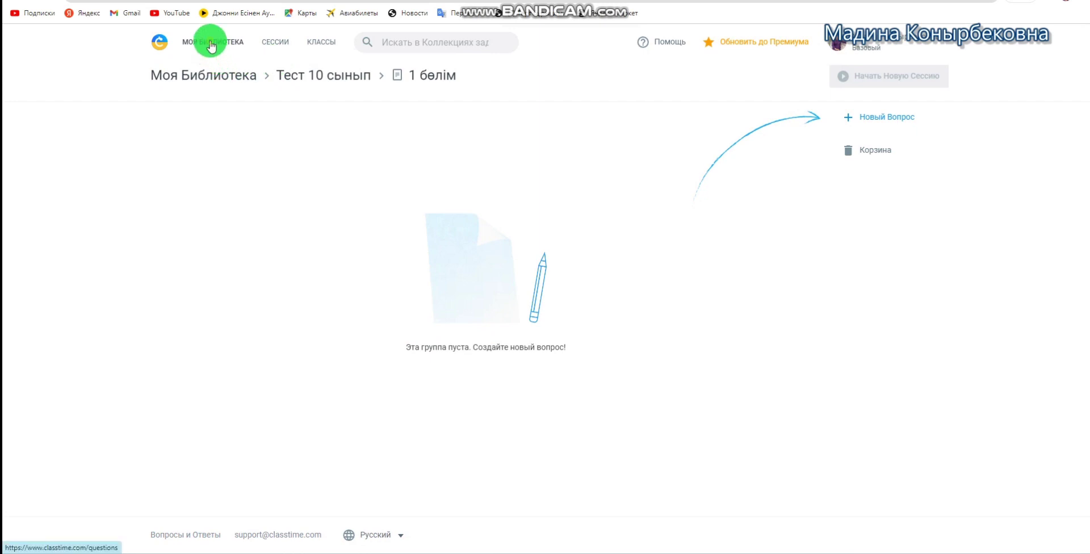
Start the preview of the "Сұрақтар" question group stored in the "Сынама 1топ" library folder.
click(214, 46)
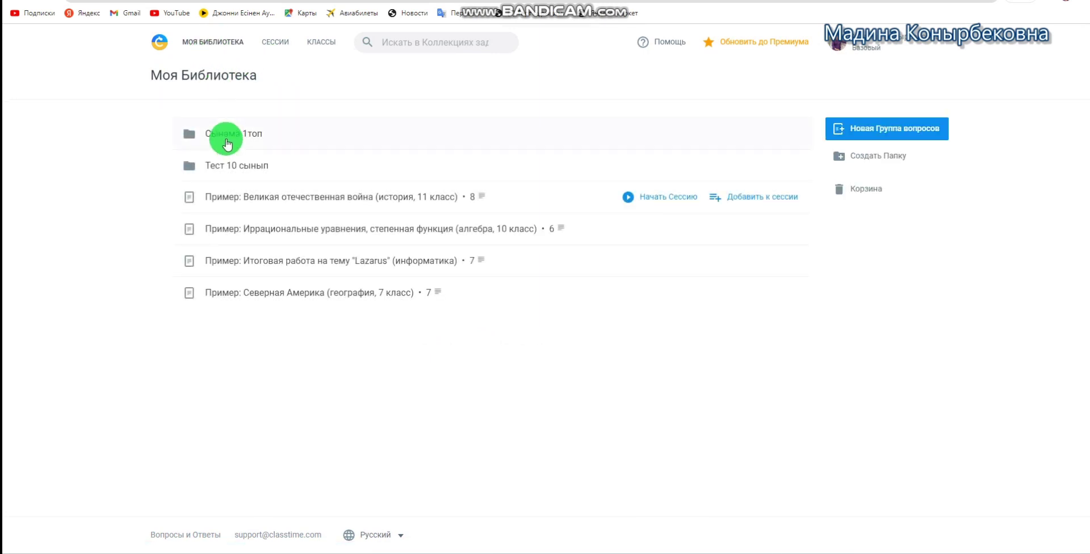
click(227, 136)
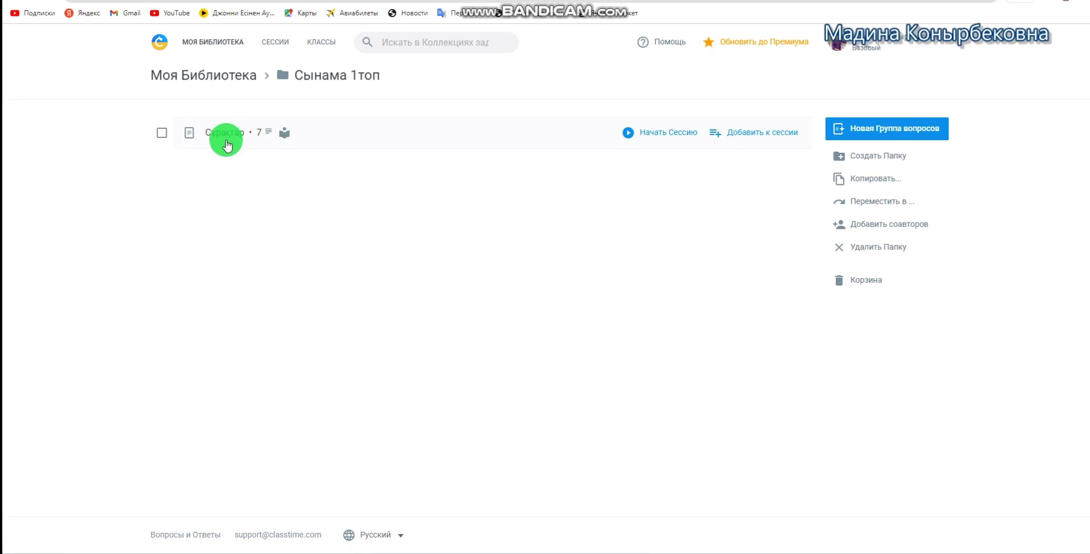
click(230, 136)
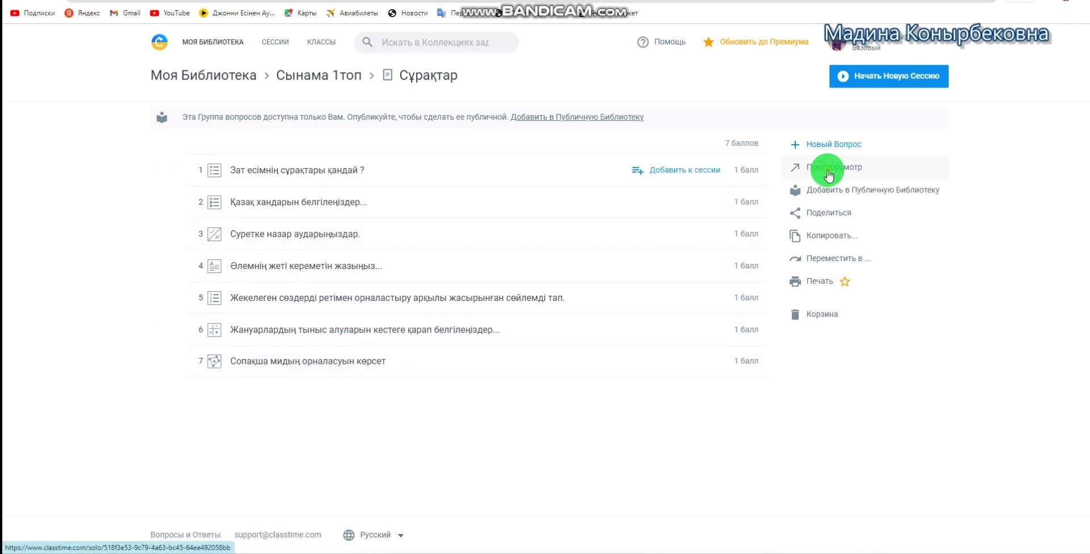
click(829, 175)
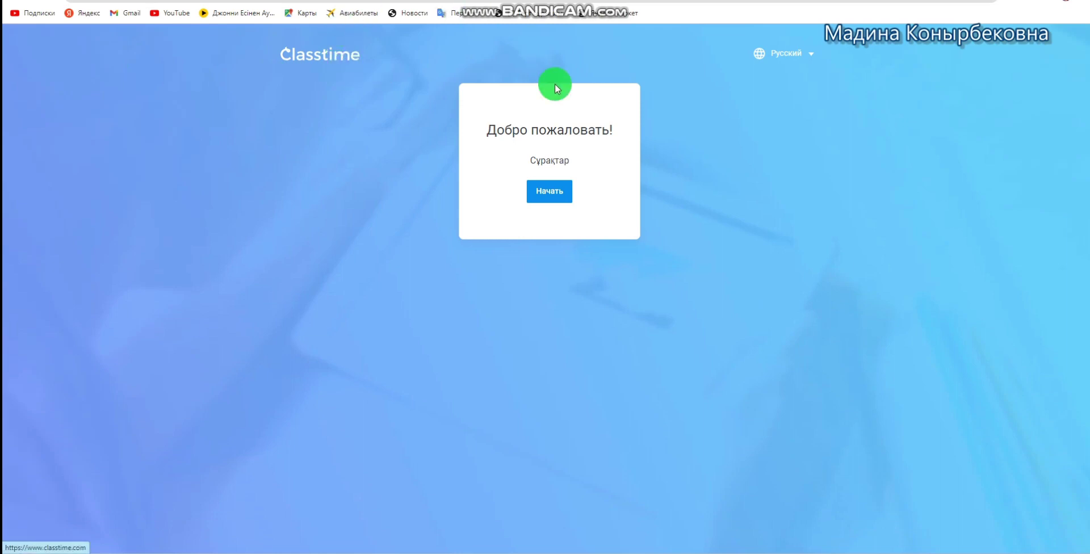
click(554, 195)
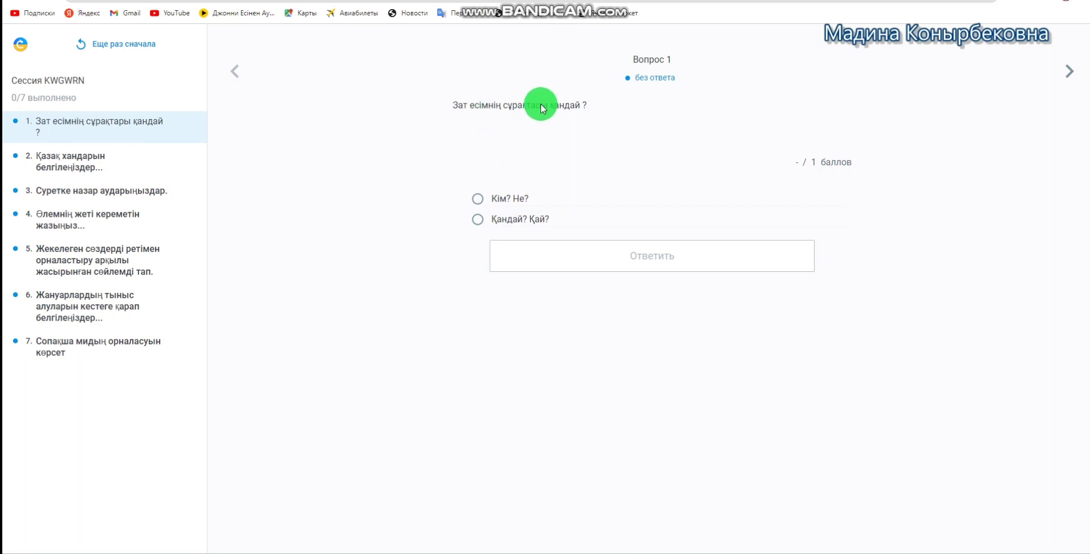
Answer question 1 about noun questions with "Кім? Не?", submit it and go on to question 2.
click(509, 199)
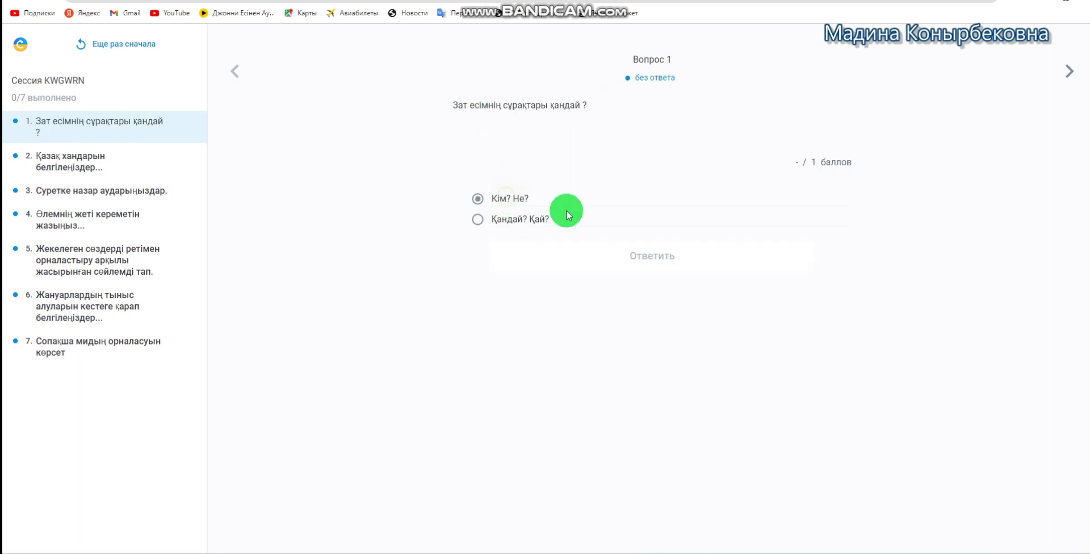
click(698, 253)
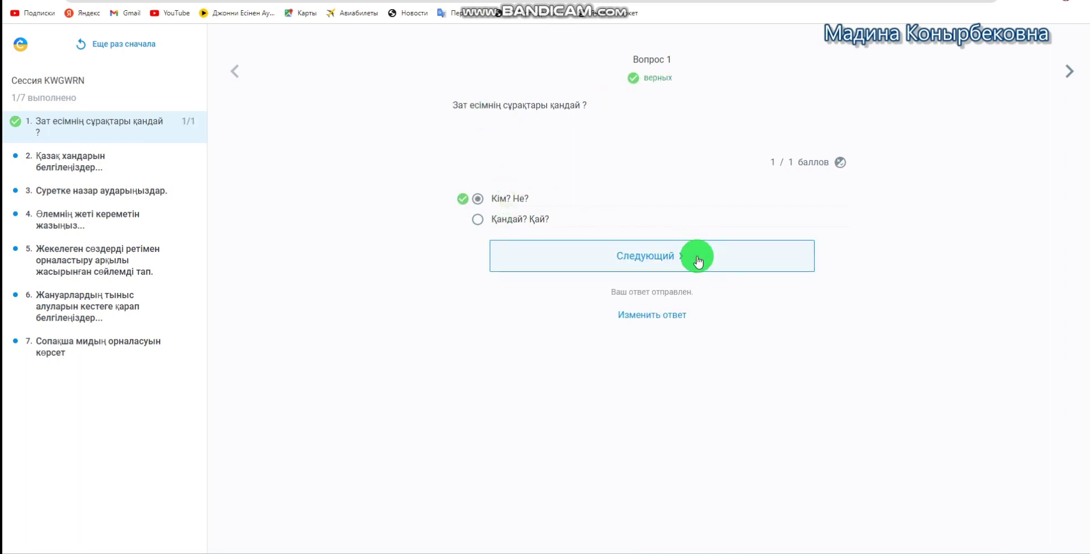
click(698, 260)
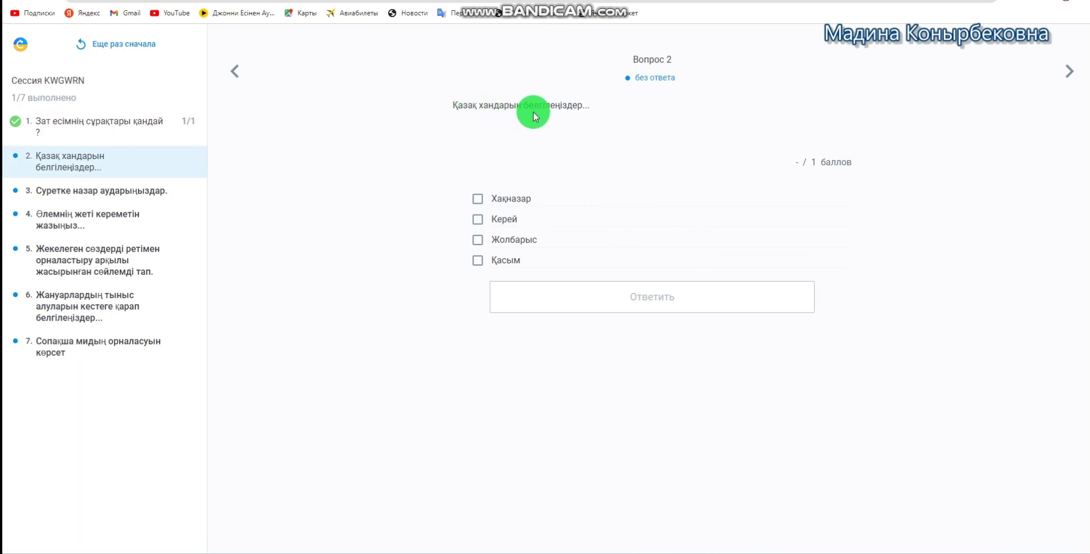
Answer question 2 by marking Хақназар, Керей and Жолбарыс, submit it and go on to question 3.
click(505, 200)
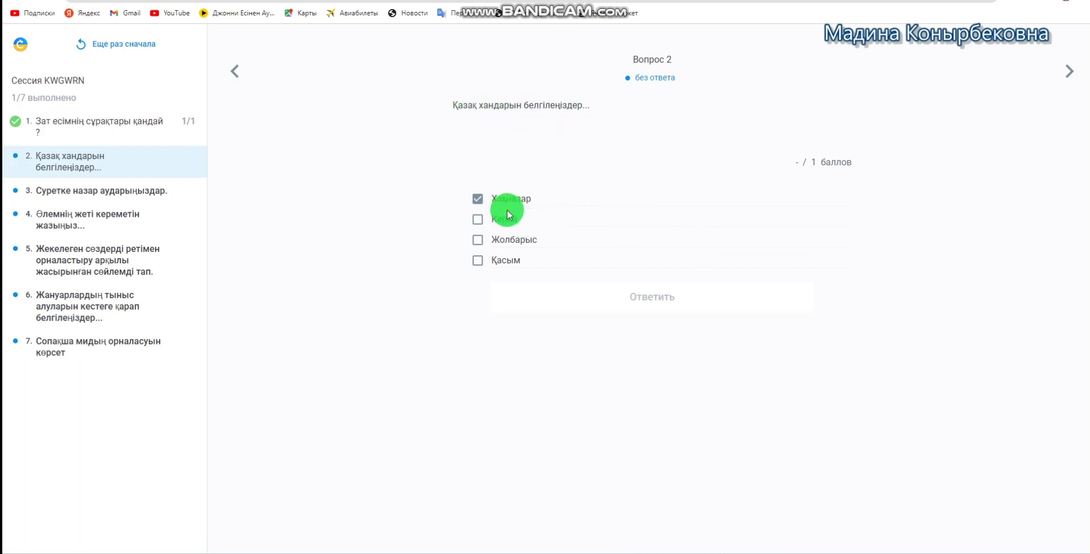
click(508, 219)
click(512, 241)
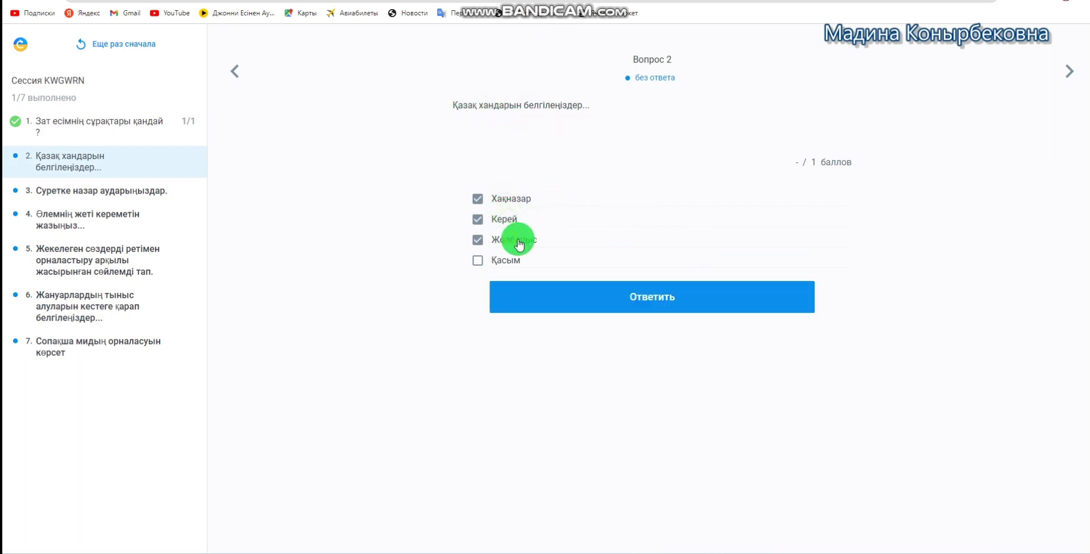
click(713, 302)
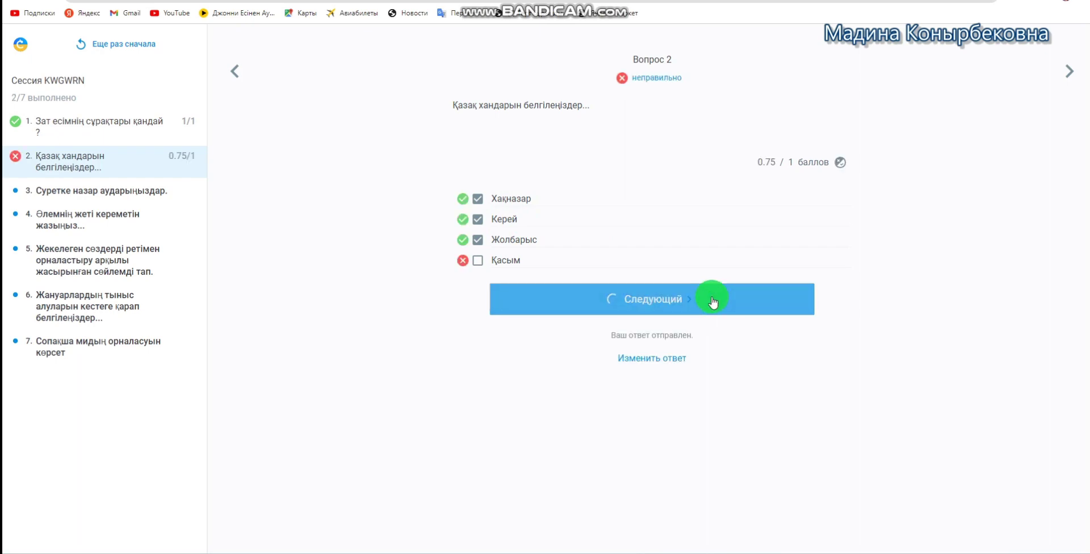
click(696, 349)
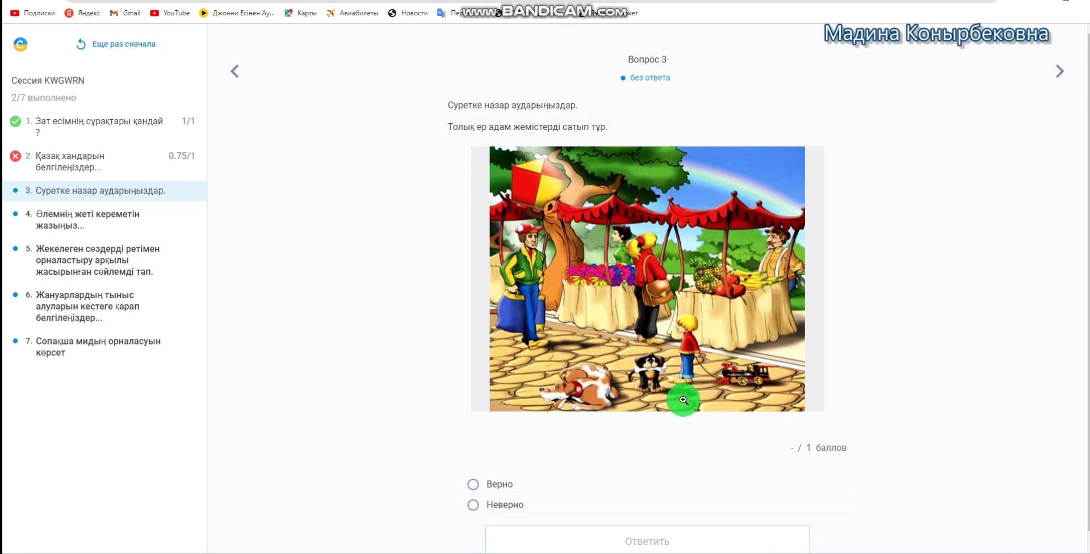
Answer question 3 about the market picture with Верно, submit it and go on to question 4.
scroll(670, 400, down, 1)
click(501, 477)
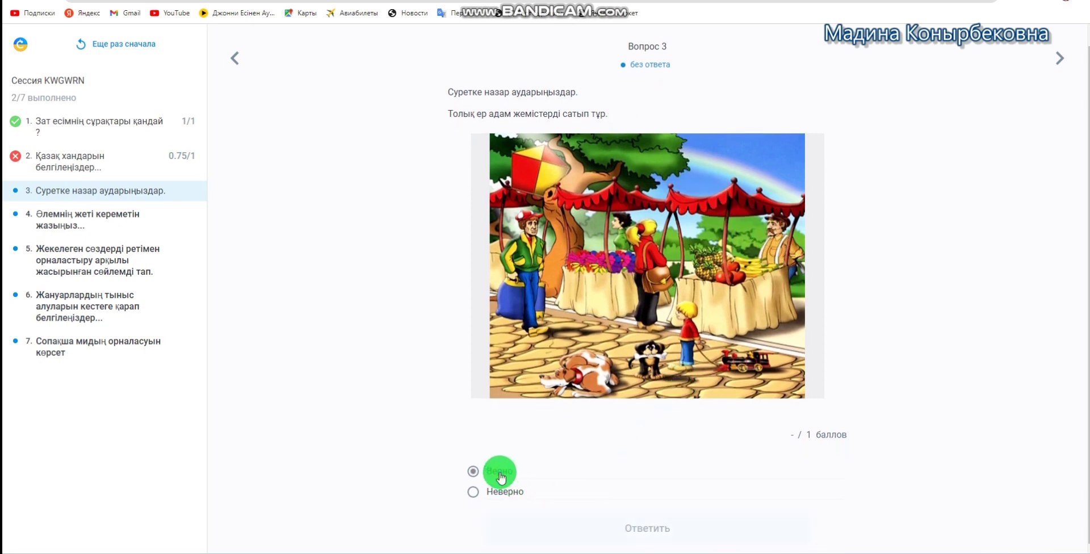
click(650, 530)
scroll(710, 332, down, 2)
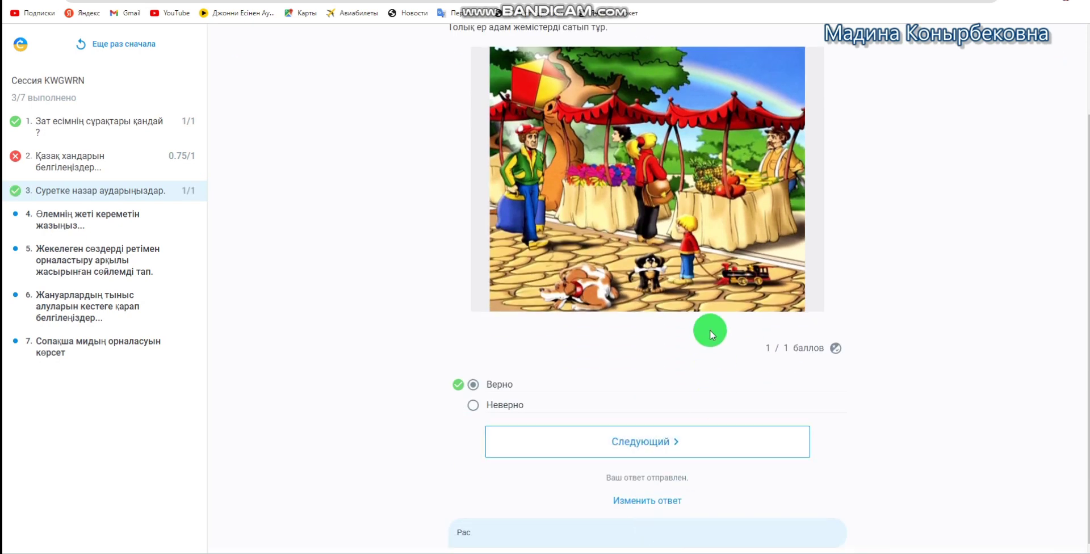
click(704, 437)
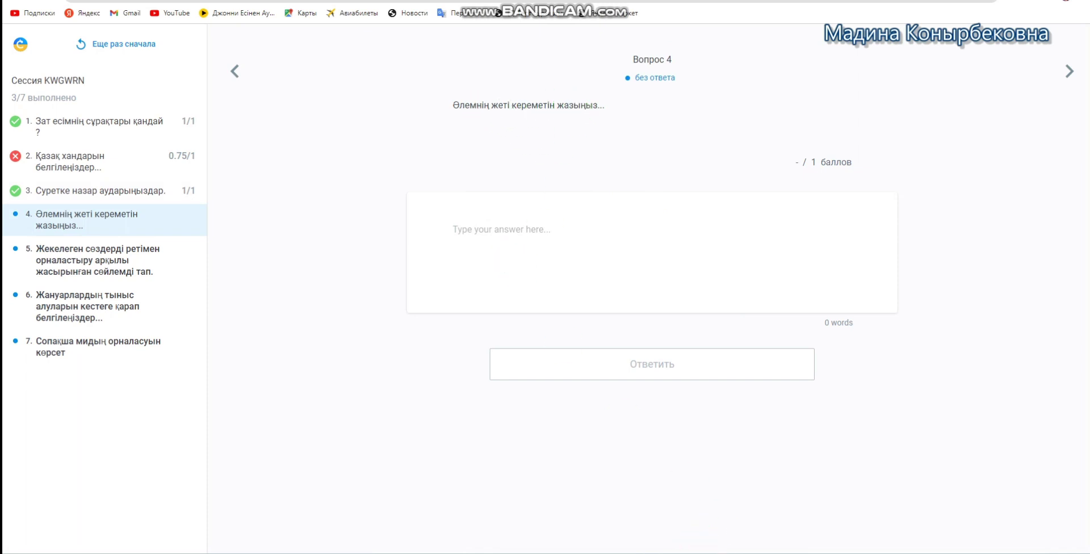
Copy the list of seven wonders from the Notepad document into the question 4 answer, submit it and go on to question 5.
key(alt+Tab)
right_click(96, 203)
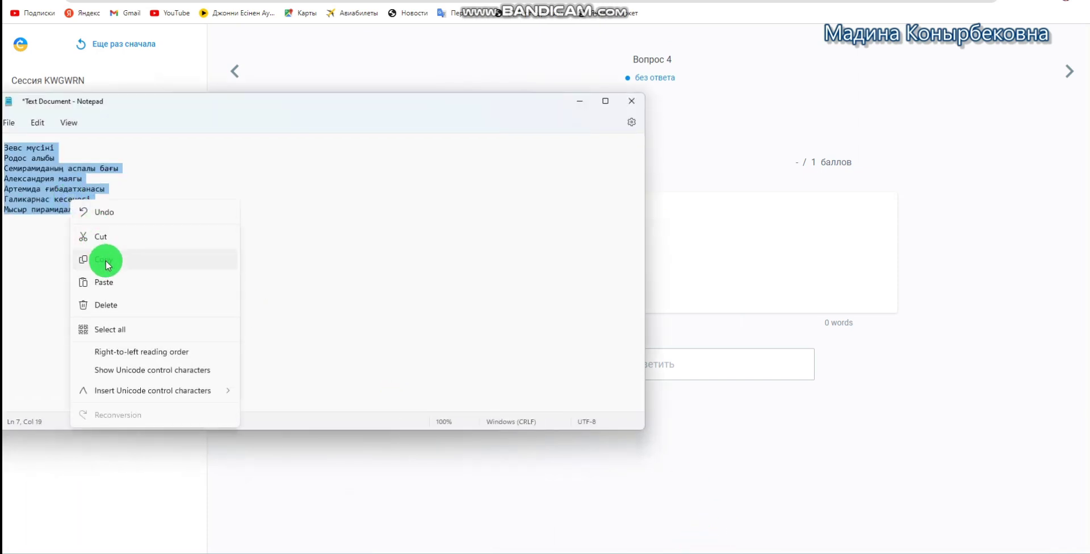
click(105, 260)
click(581, 101)
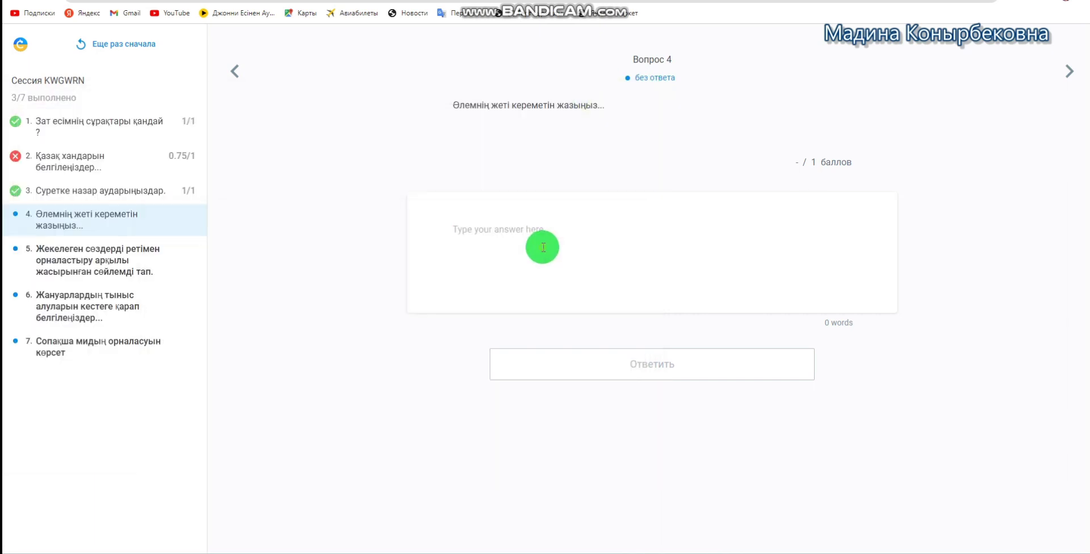
key(ctrl+v)
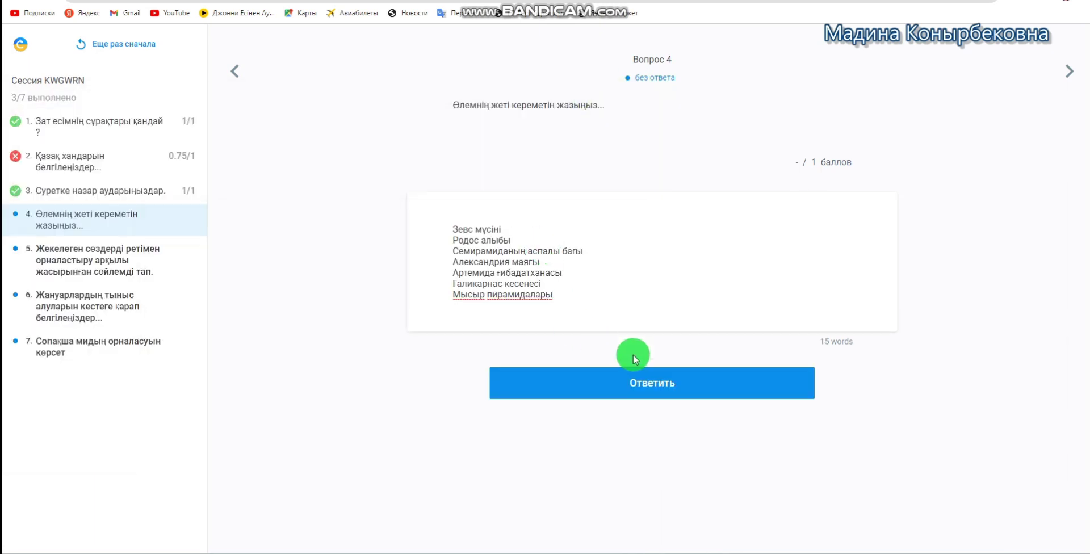
click(676, 387)
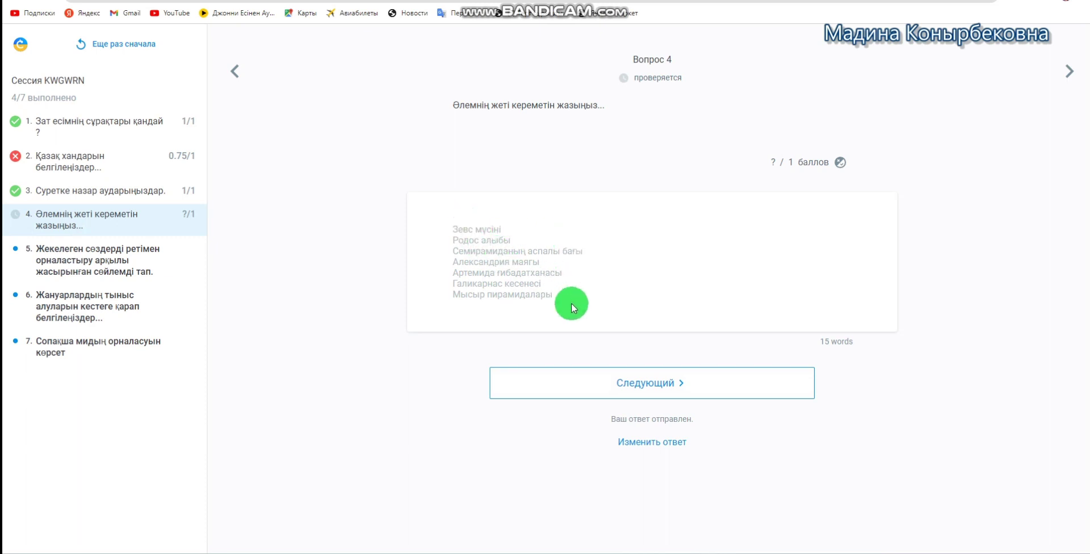
click(748, 398)
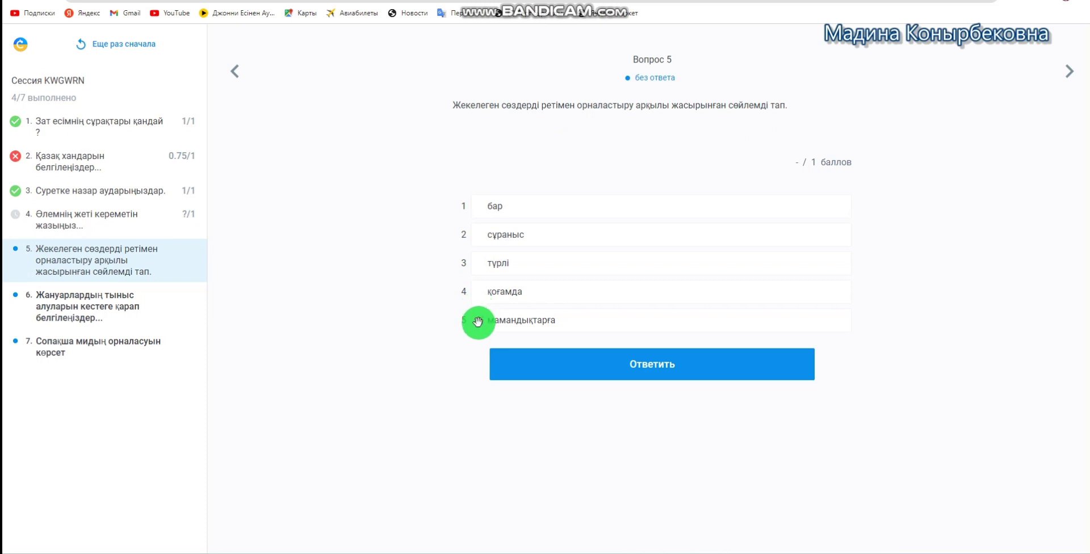
Arrange the question 5 words as қоғамда, түрлі, мамандықтарға, сұраныс, бар, submit the order and go on to question 6.
drag(476, 315, 469, 263)
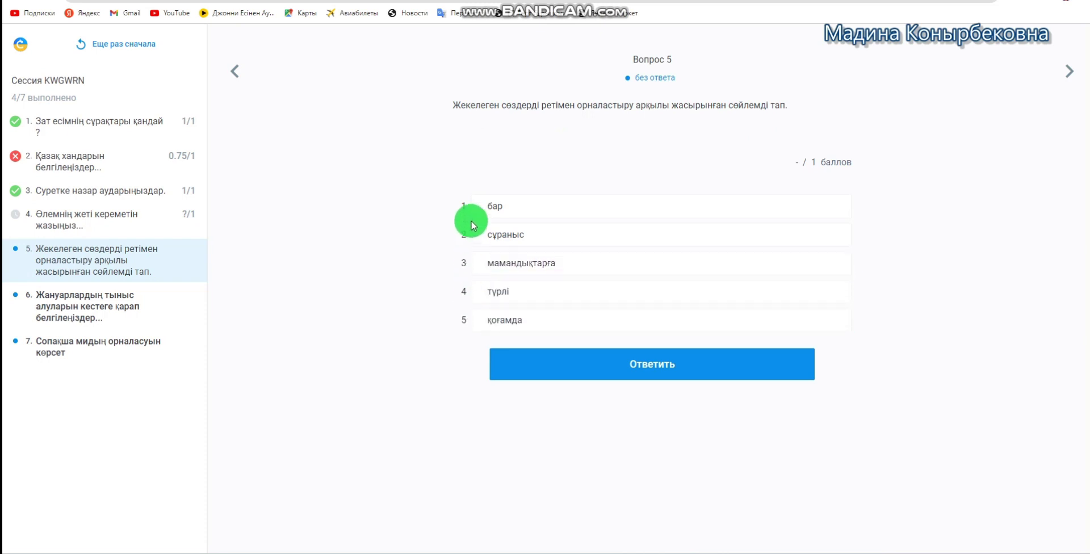
drag(463, 209, 473, 287)
drag(458, 211, 473, 285)
drag(498, 227, 458, 203)
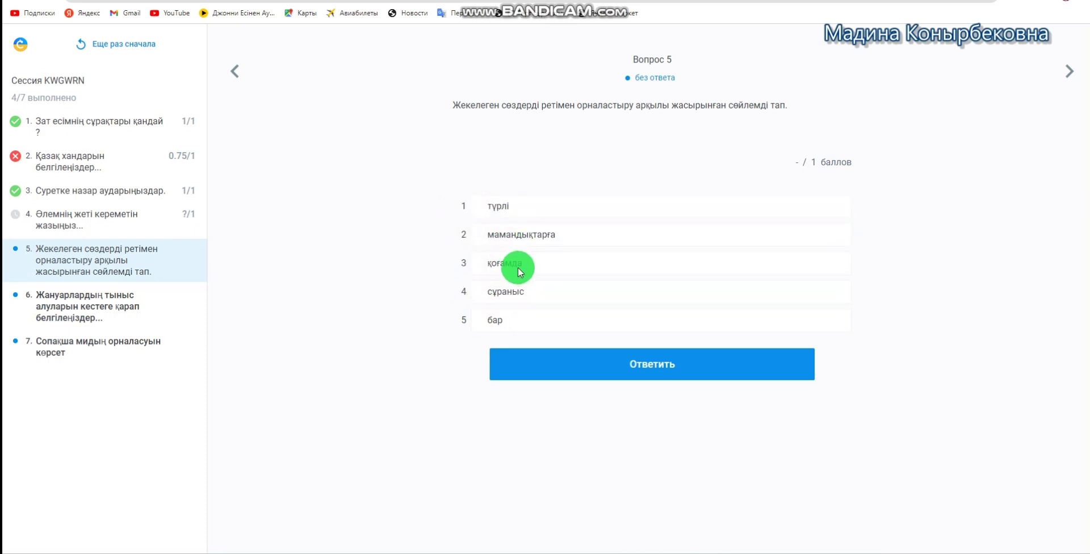
drag(468, 264, 455, 211)
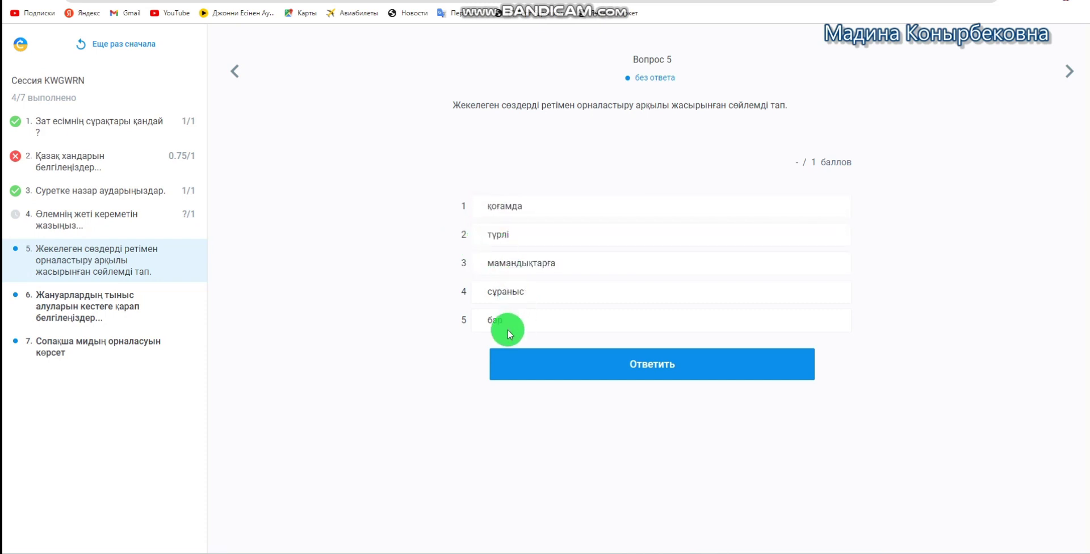
click(718, 363)
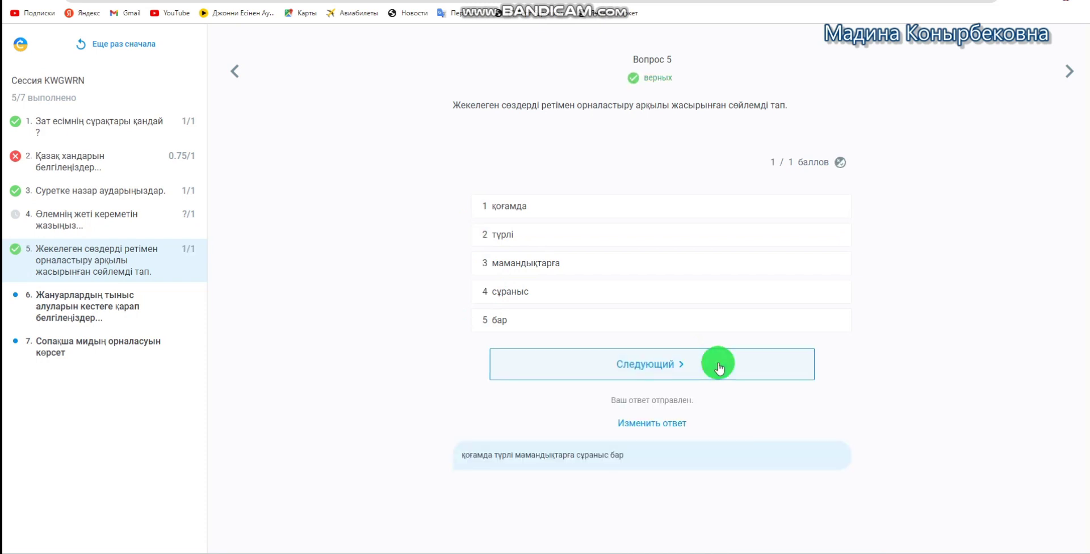
click(718, 366)
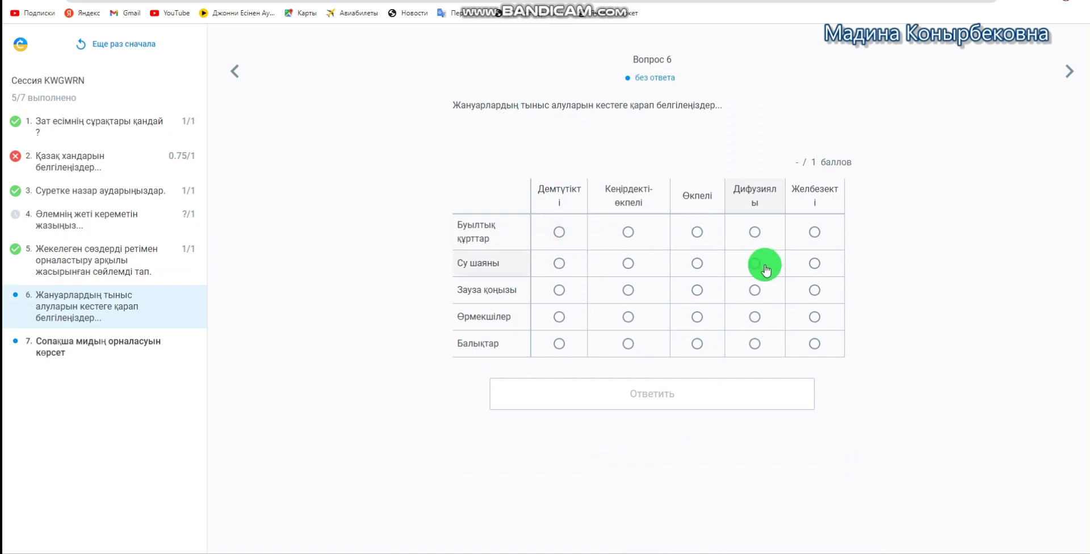
Match question 6 as Буылтық құрттар–Кеңірдекті-өкпелі, Су шаяны–Демтүтікті, Зауза қоңызы–Өкпелі, Өрмекшілер–Дифузиялы, Балықтар–Желбезекті, submit it and go on to question 7.
click(559, 263)
click(628, 232)
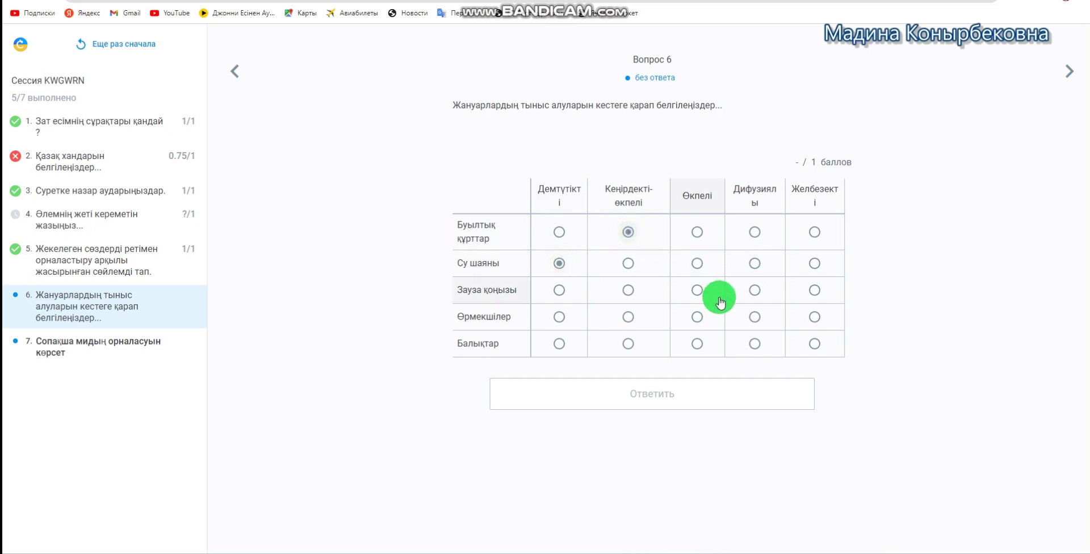
click(698, 291)
click(756, 317)
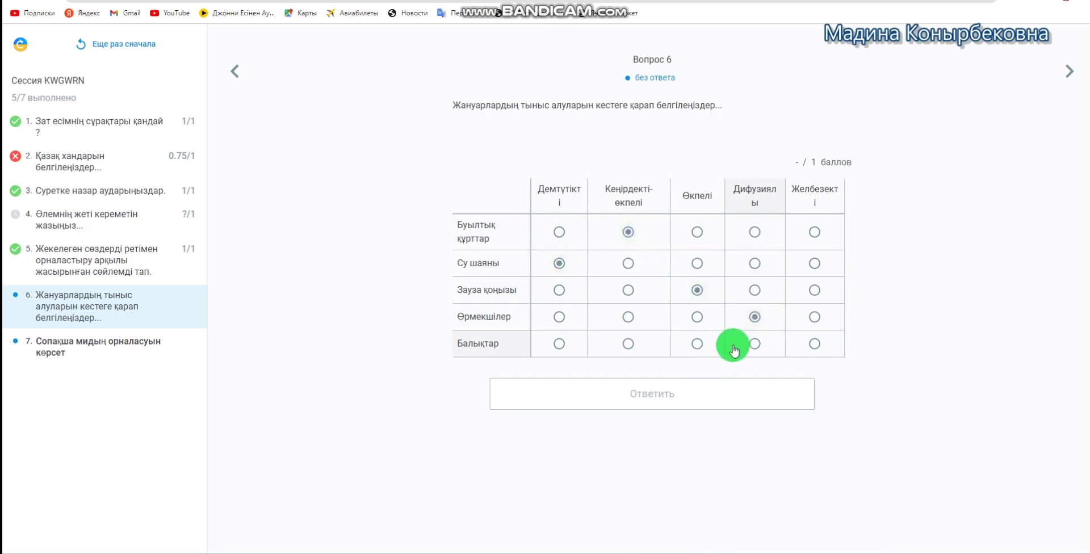
click(815, 343)
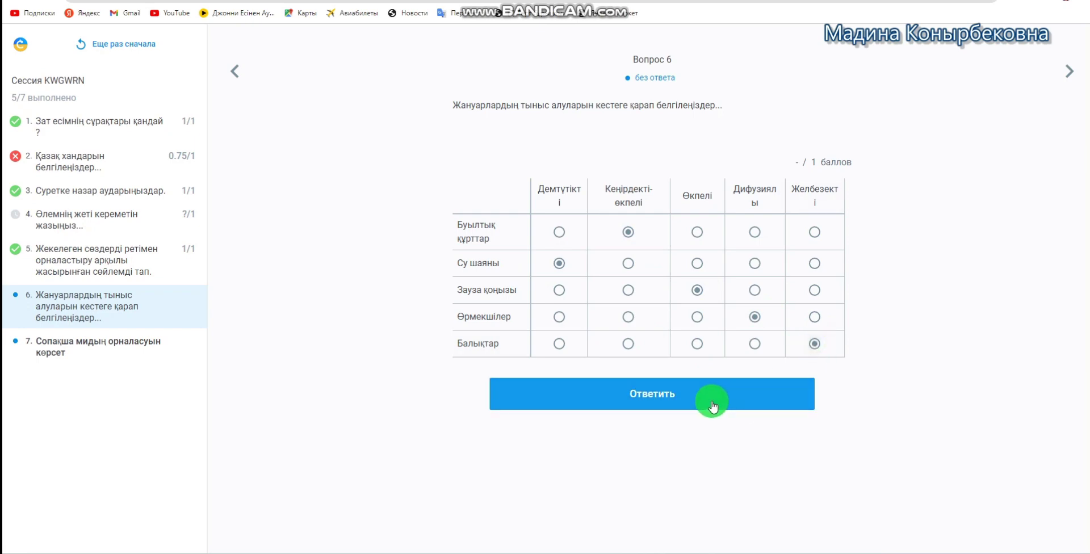
click(697, 402)
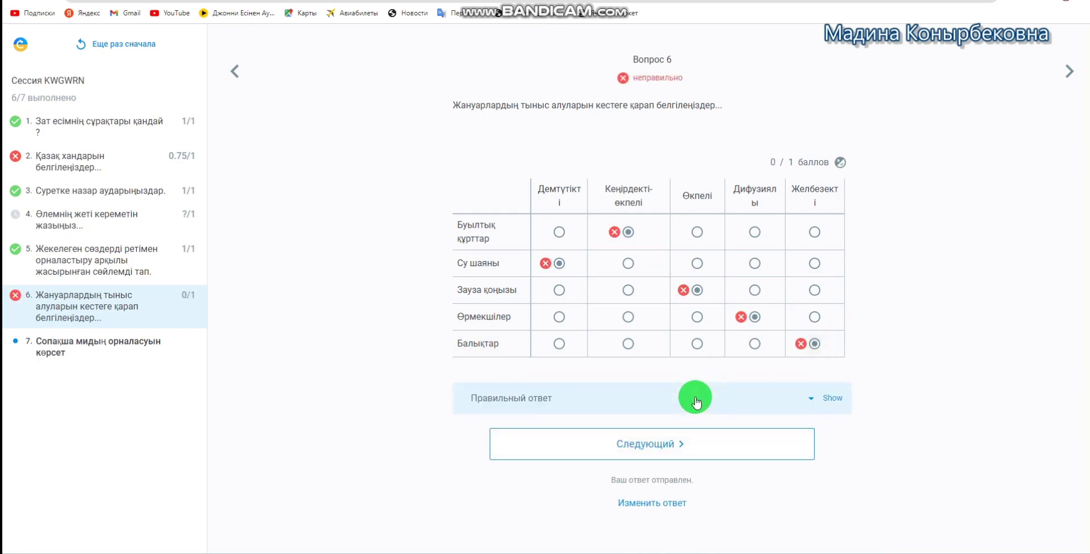
click(702, 444)
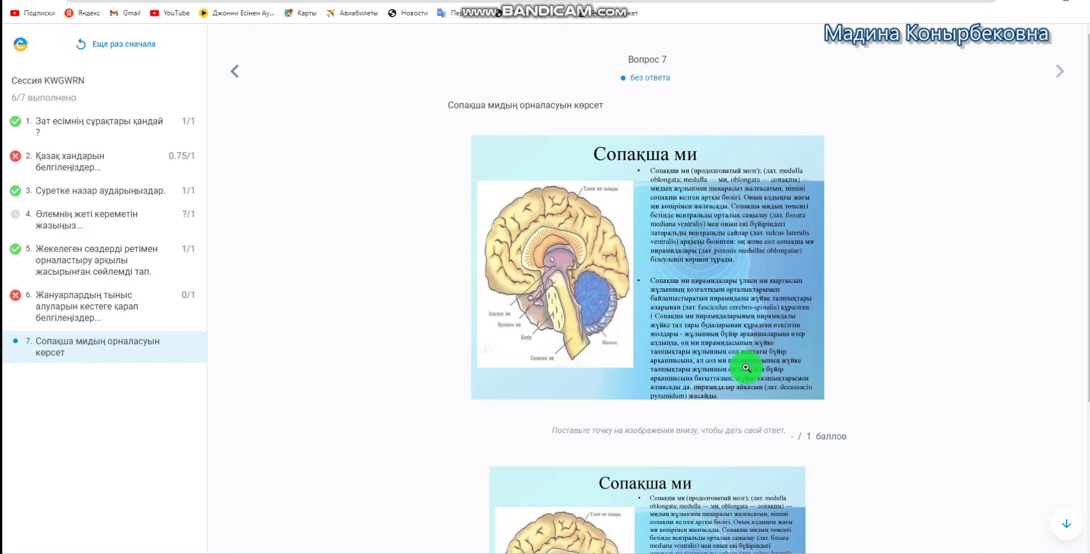
Answer question 7 by marking the Сопақша ми at the lower end of the brain stem, submit it and dismiss the final result.
scroll(673, 404, down, 3)
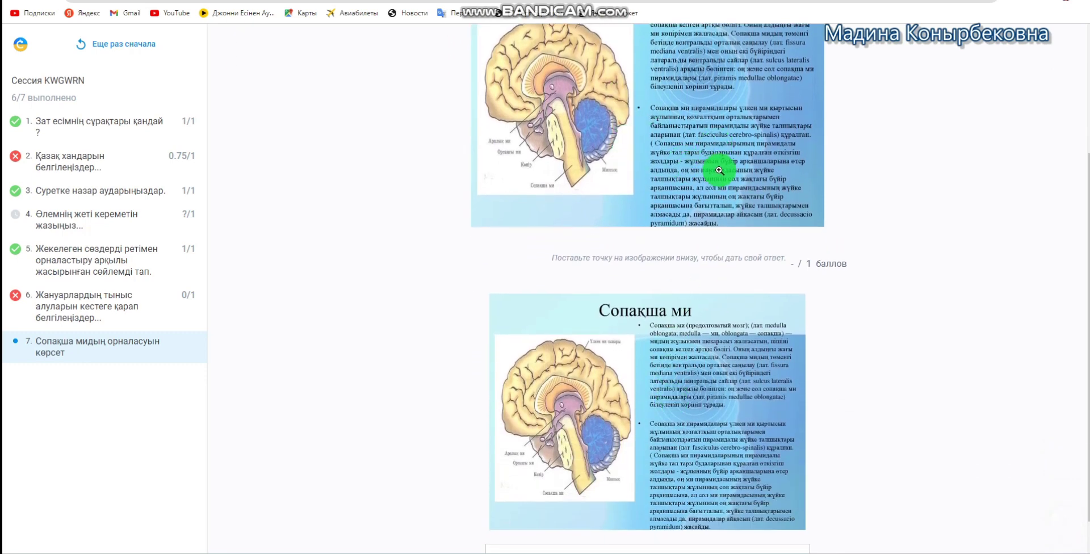
scroll(720, 171, down, 1)
click(627, 413)
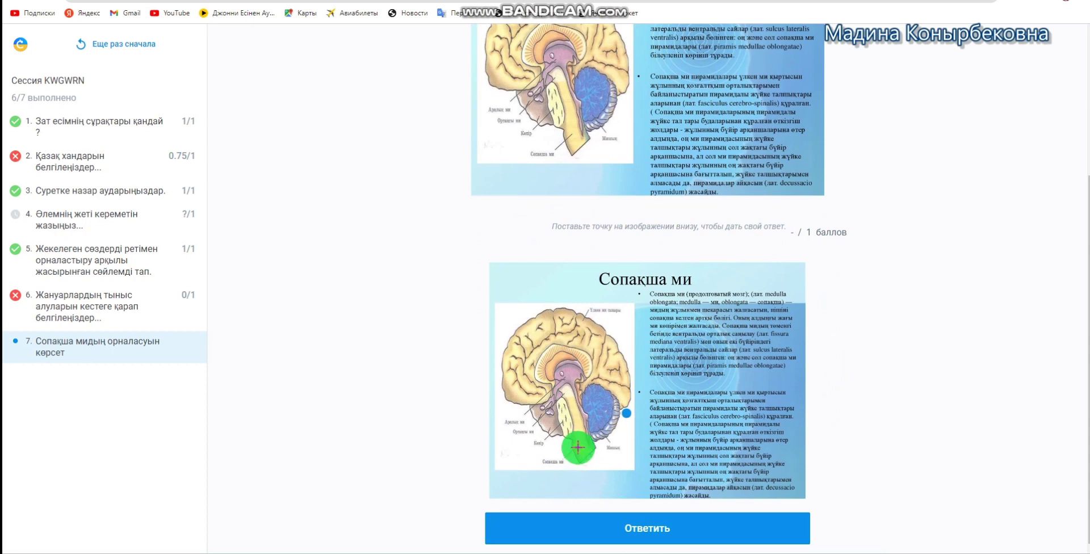
click(629, 535)
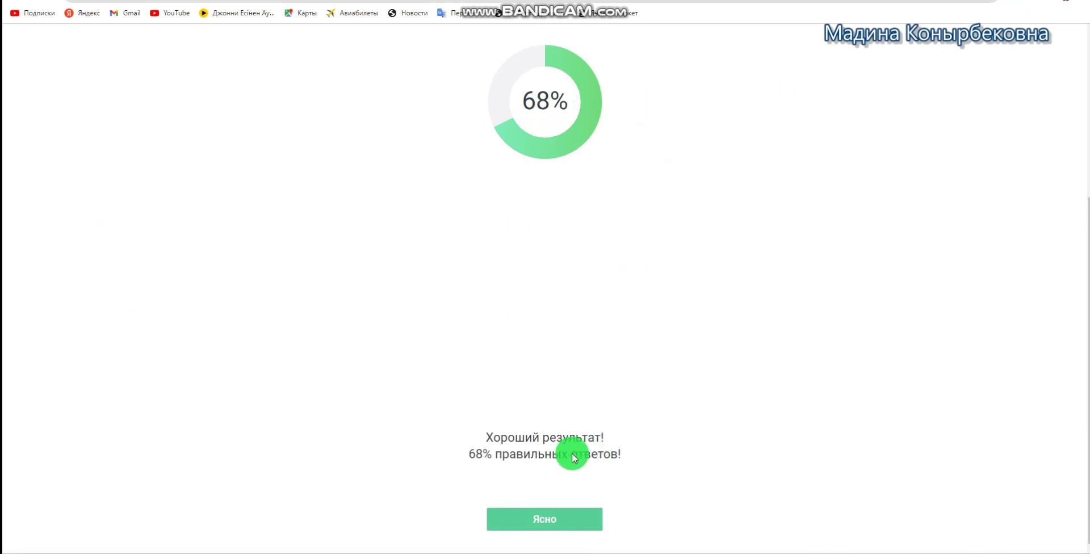
click(585, 521)
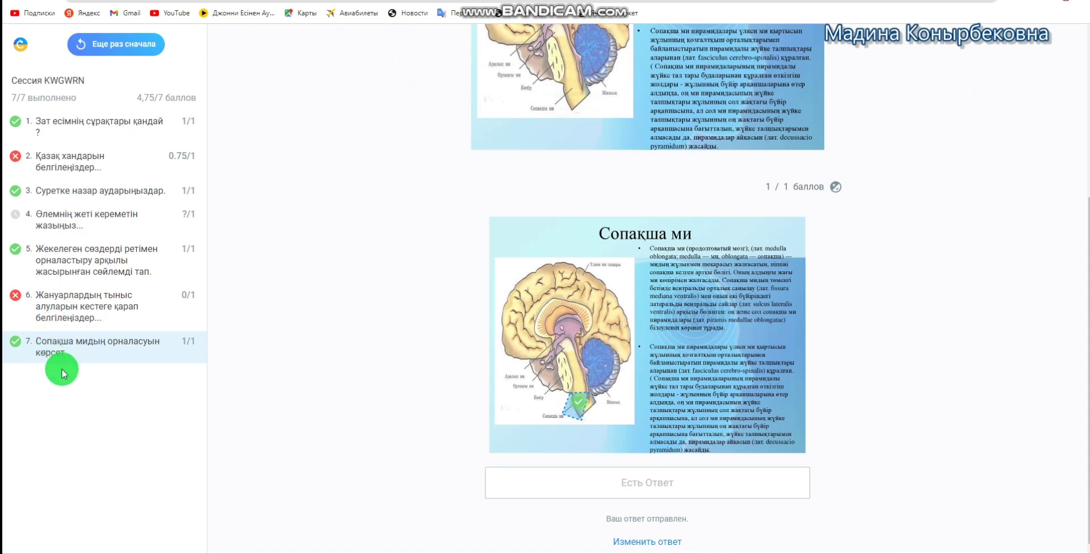
Leave the finished preview and view the setup of the first question in the "Сұрақтар" group, closing it without changes.
scroll(886, 328, up, 5)
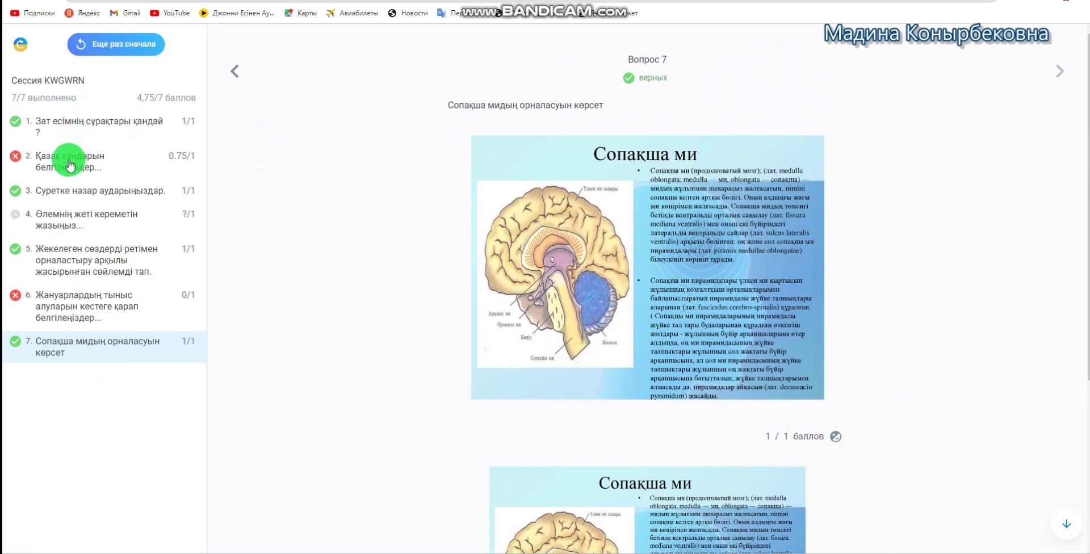
click(1018, 0)
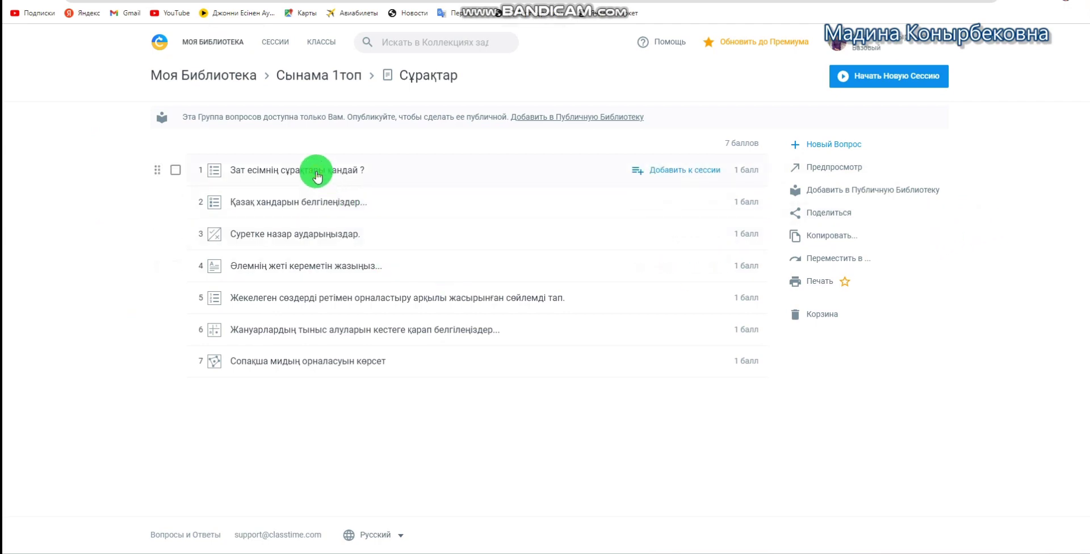
click(317, 176)
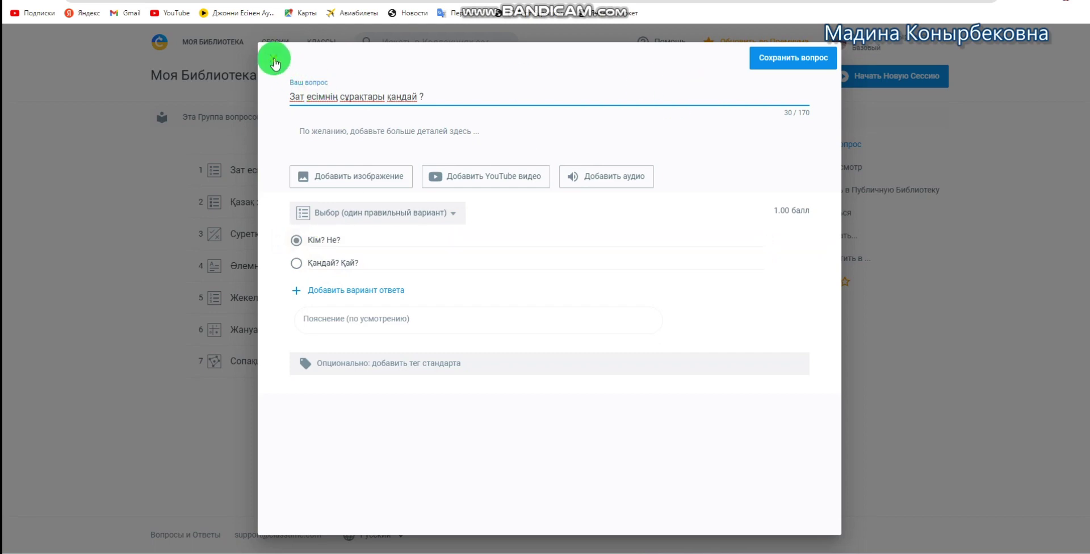
click(274, 58)
Open the khans question, try the single-answer Выбор type, and restore Флажки with Хақназар, Керей and Жолбарыс marked as correct.
click(282, 205)
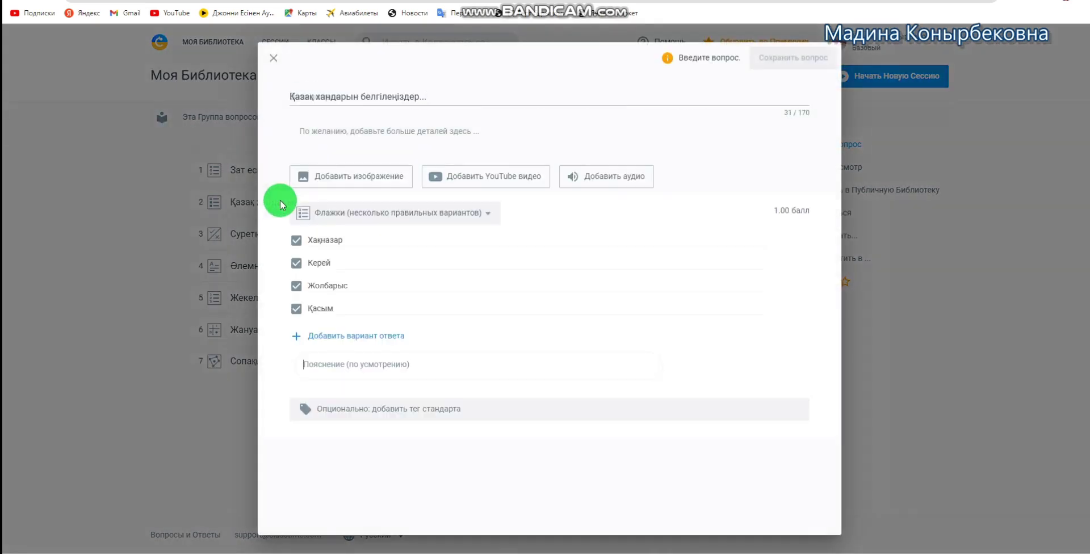
click(312, 219)
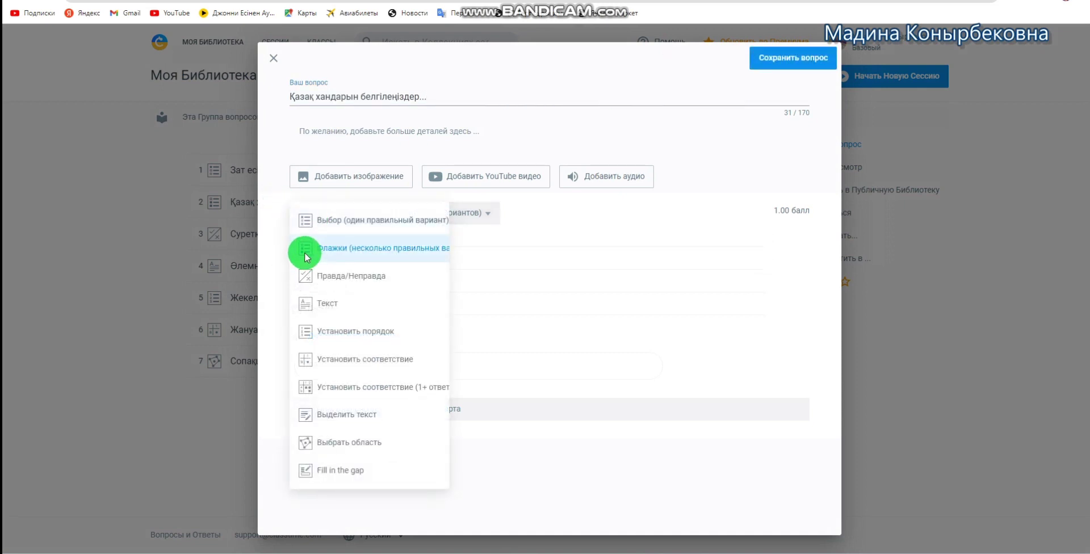
click(327, 220)
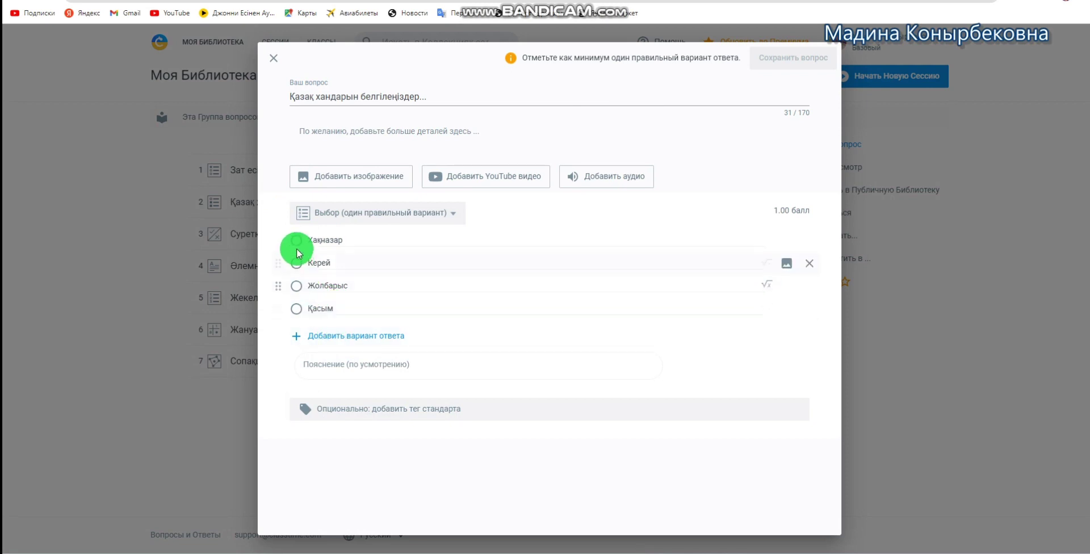
click(334, 219)
click(328, 254)
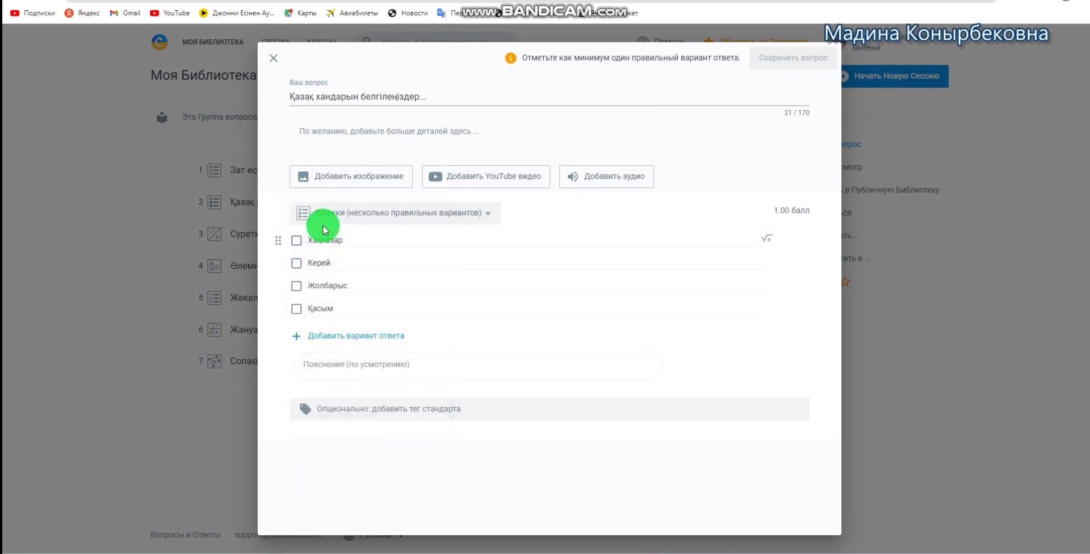
click(296, 240)
click(296, 263)
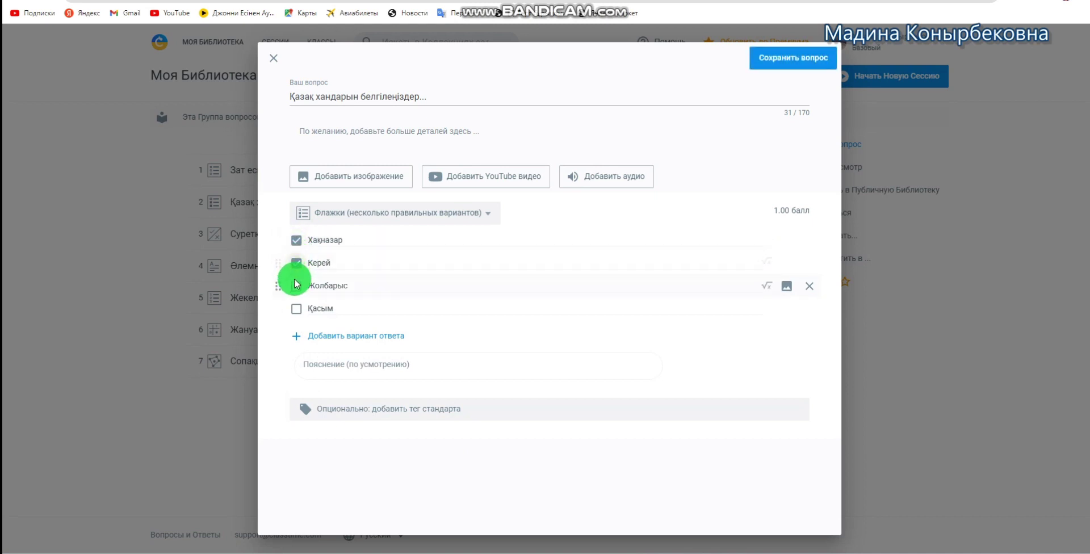
click(297, 285)
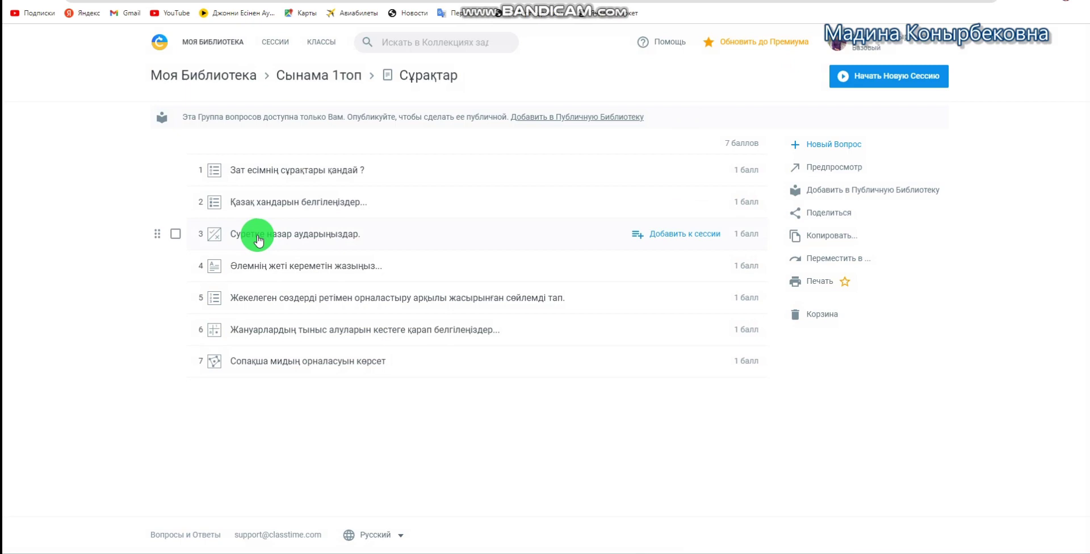
Open the third question, about the market picture, and examine its description, Правда/Неправда type and correct-answer setting.
click(257, 234)
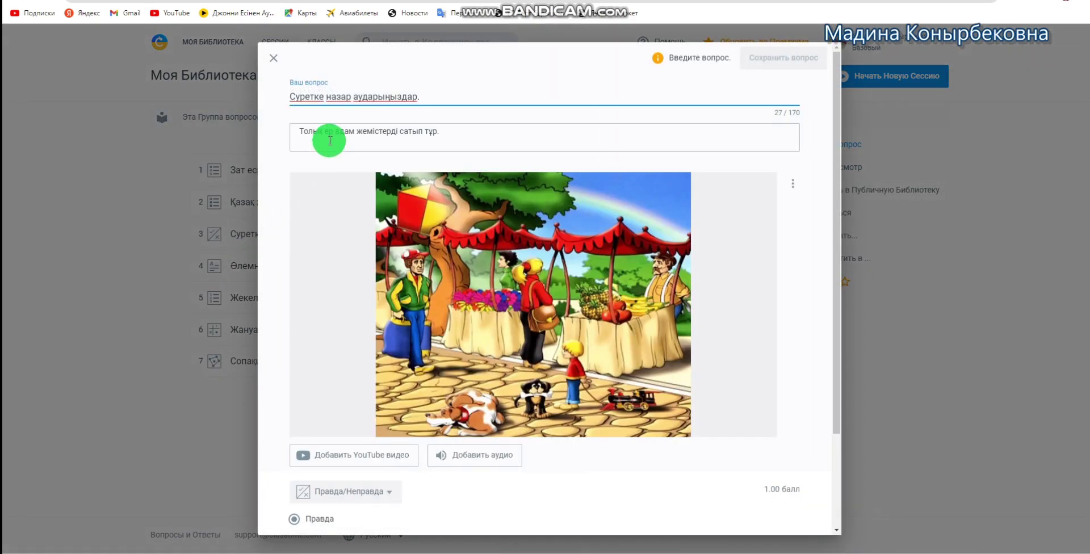
click(456, 131)
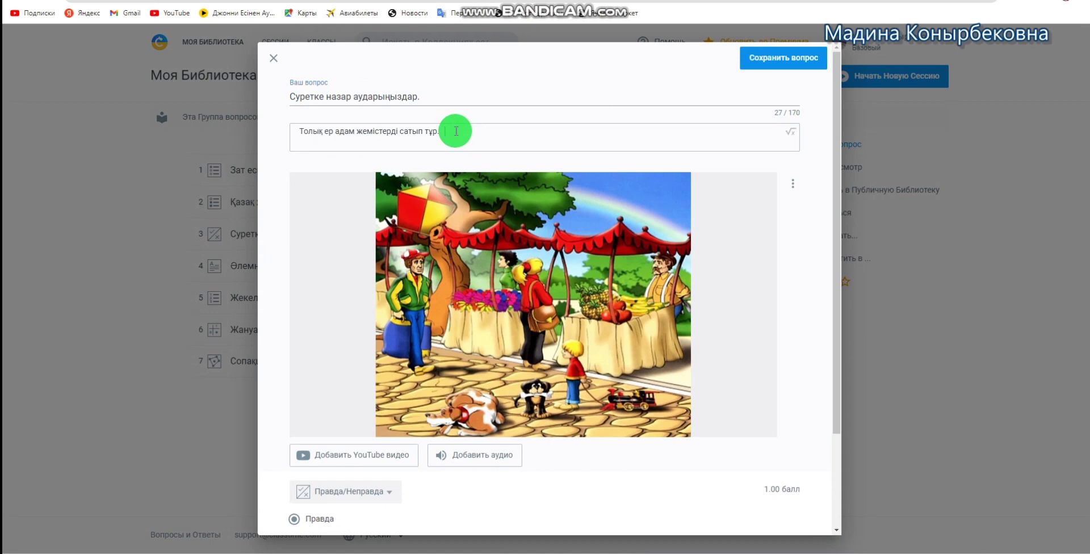
scroll(556, 365, down, 2)
click(334, 385)
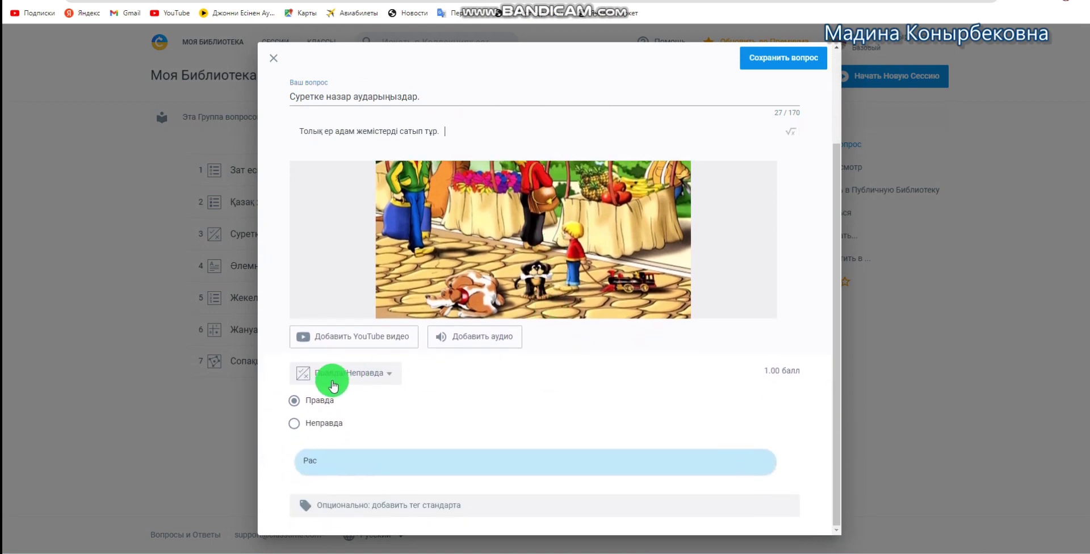
click(319, 402)
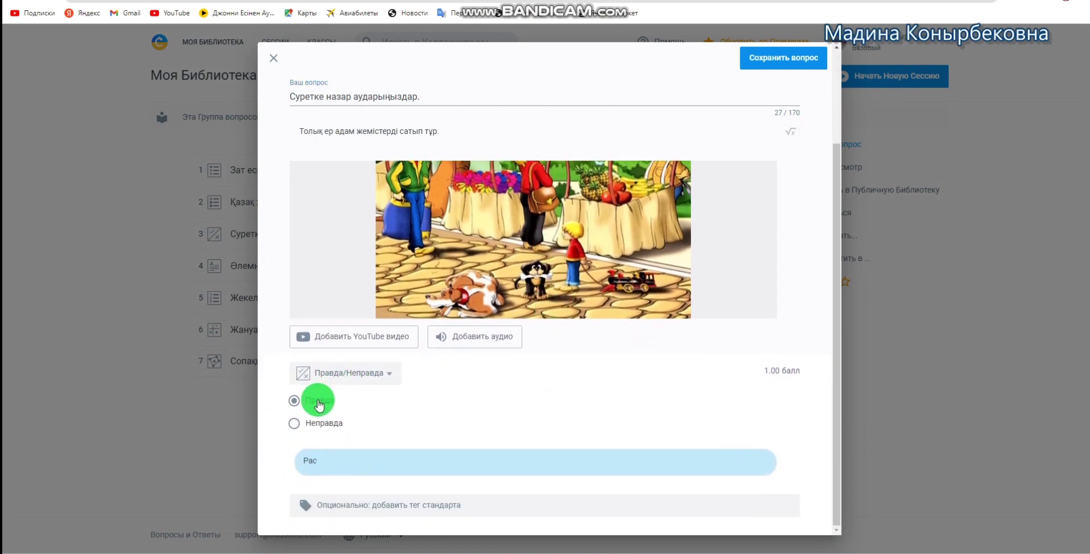
Save the market-picture question and fill the fourth question's explanation with the seven wonders, starting with Зевс мүсіні, Родос алыбы and Семирамиданың аспалы бағы.
click(784, 74)
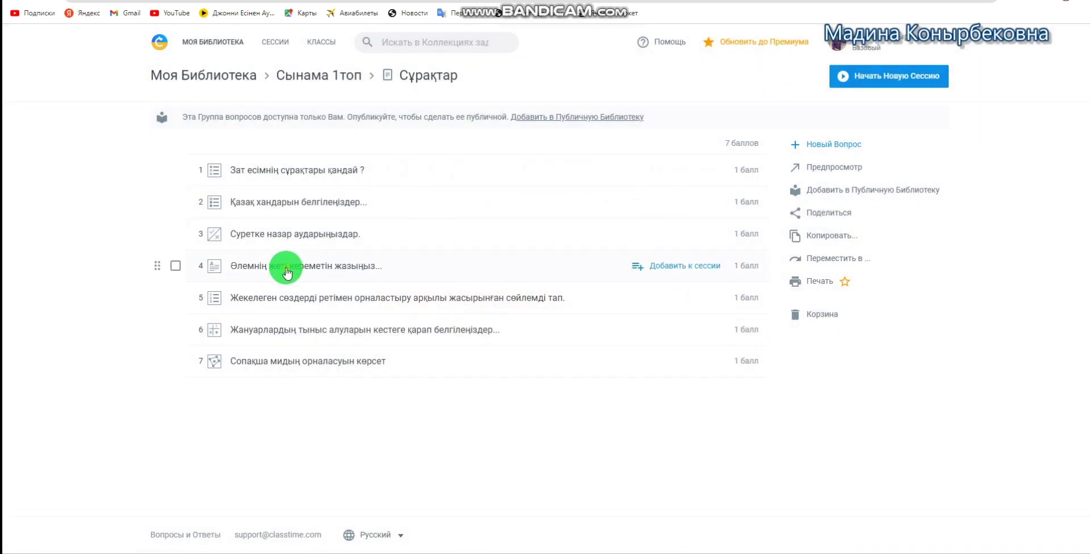
click(287, 274)
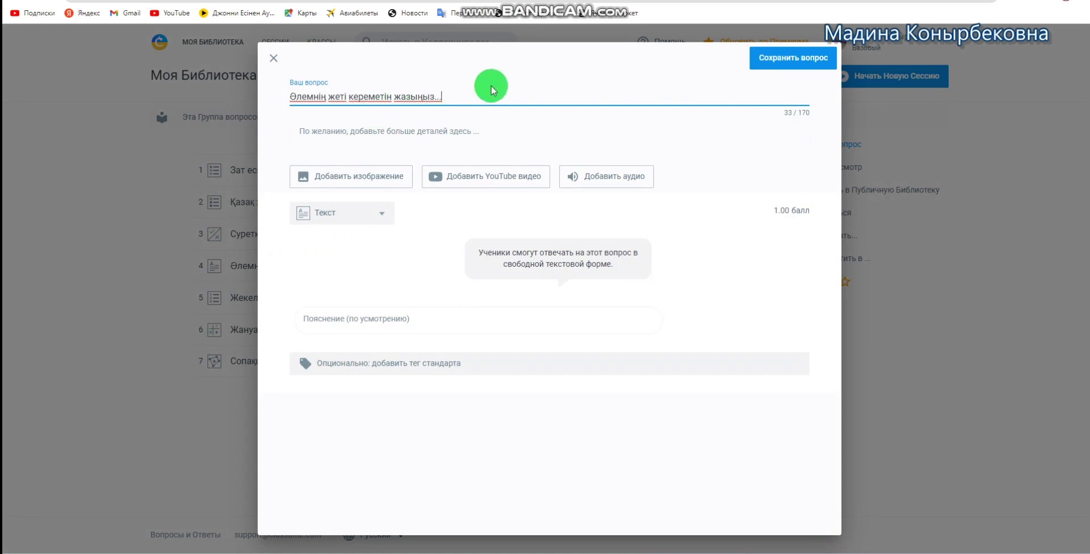
click(457, 321)
text(Зевс мүсіні Родос алыбы Семирамиданың аспалы бағы Александрия маягы Артемида ғибадатханасы Галикарнас кесенесі Мысыр пирамидалары)
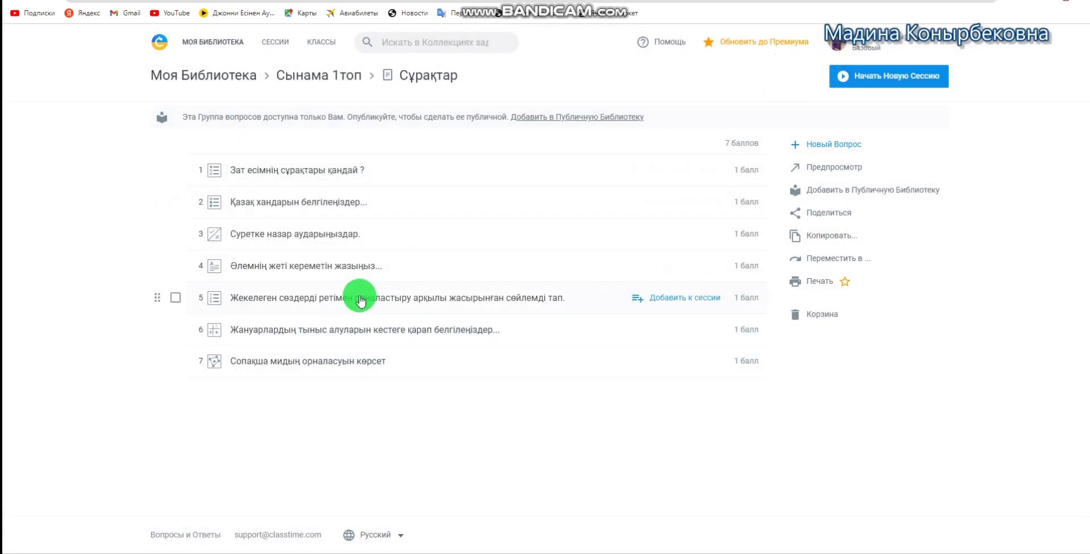
View the Установить порядок setup of the fifth question and the Установить соответствие table of the sixth, closing both without changes.
click(353, 299)
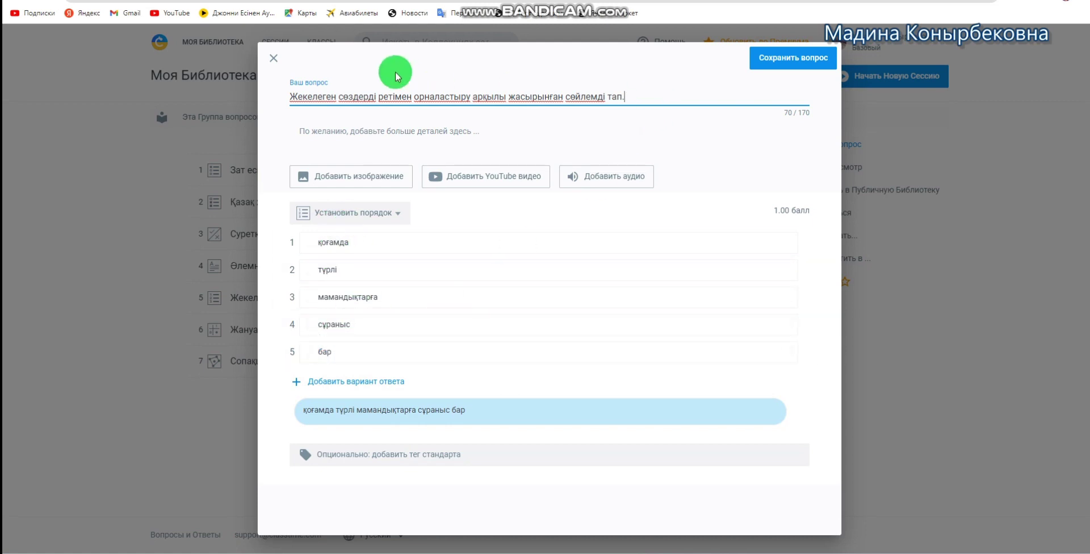
drag(308, 264, 330, 268)
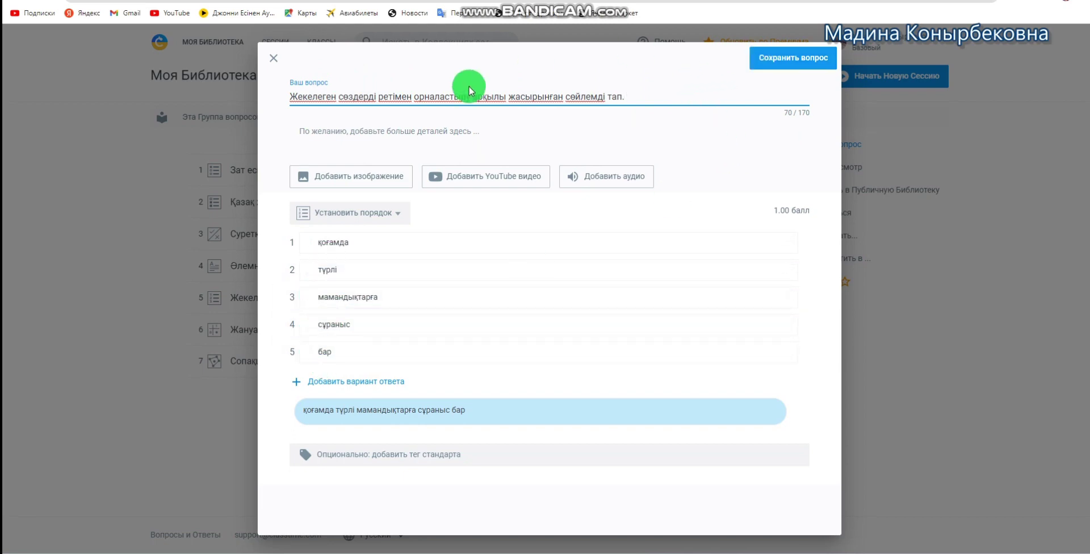
click(274, 58)
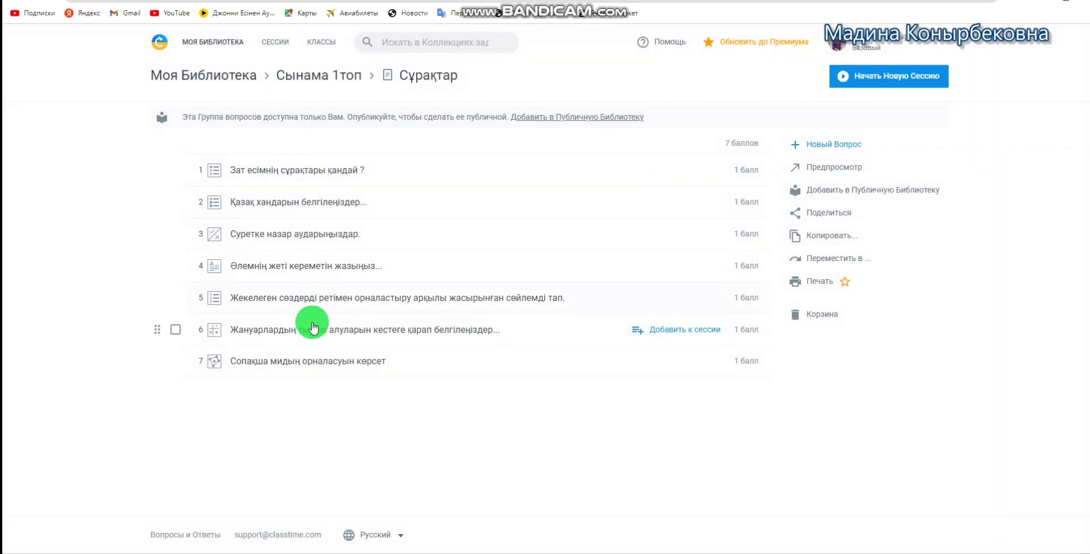
click(314, 339)
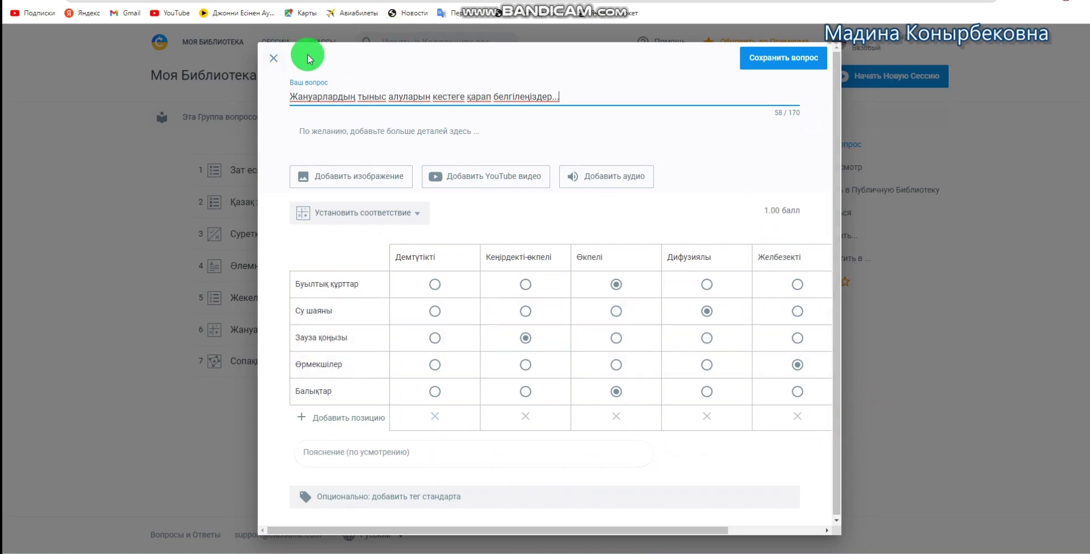
click(275, 59)
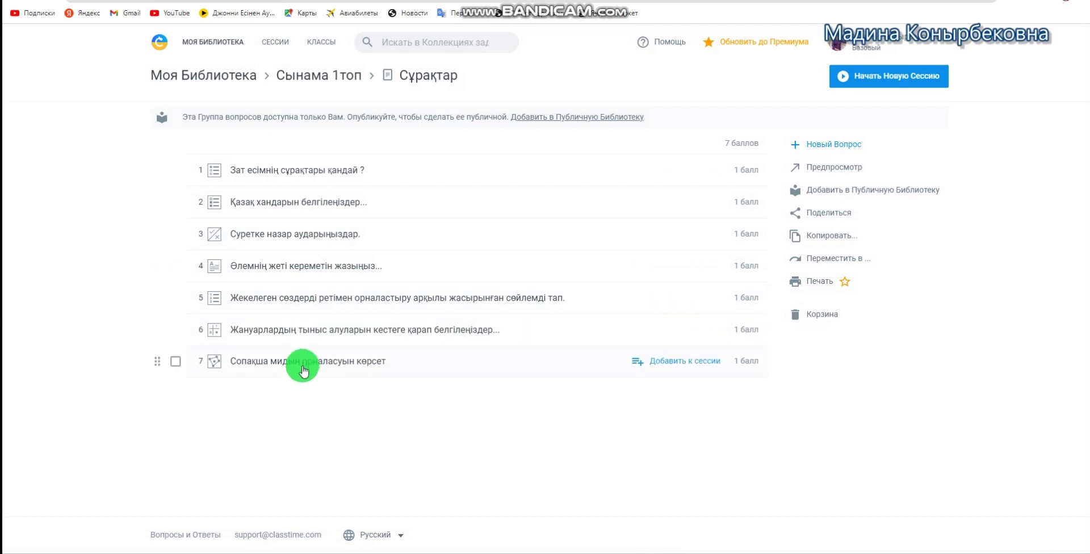
Open the seventh question and examine its Выбрать область setup and the marked answer area on the brain image, closing it without changes.
click(304, 366)
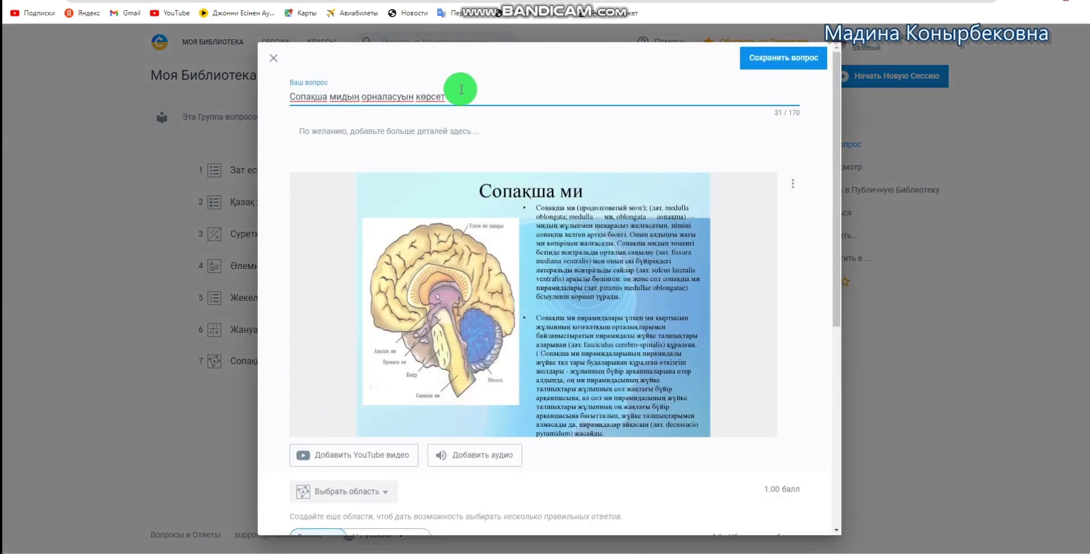
scroll(500, 267, down, 2)
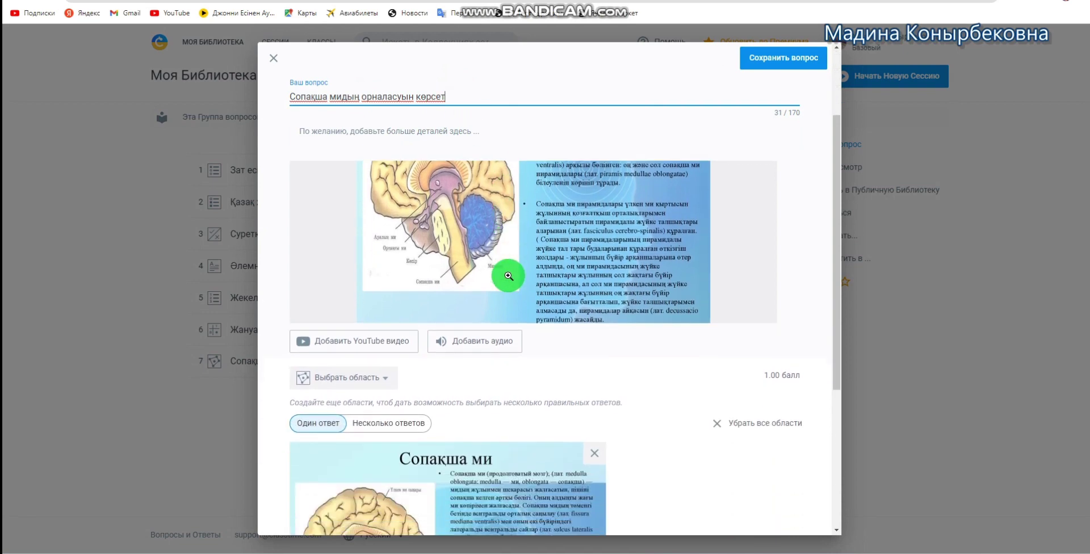
scroll(519, 255, down, 4)
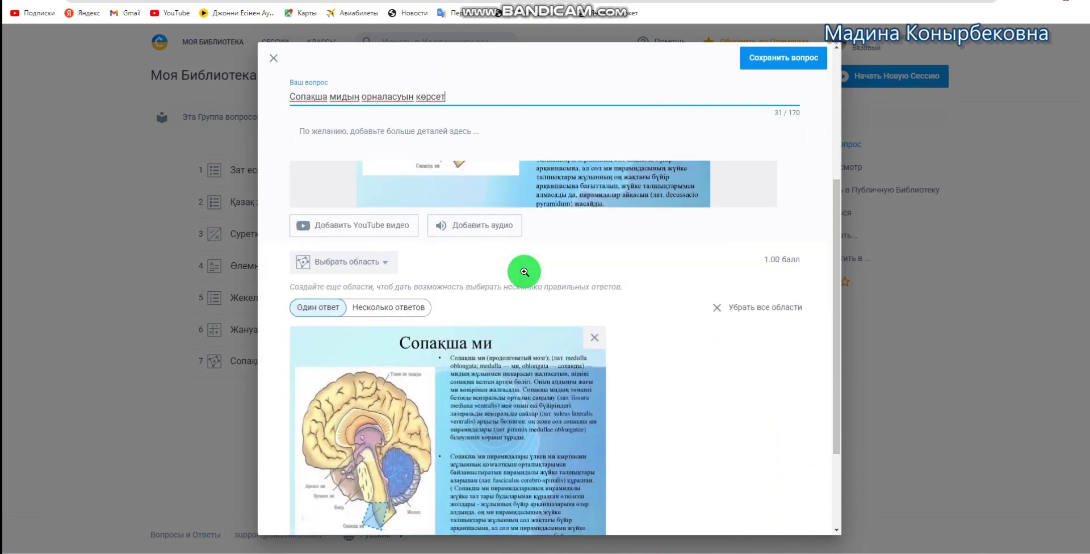
scroll(521, 275, up, 1)
scroll(443, 437, up, 1)
scroll(426, 318, down, 2)
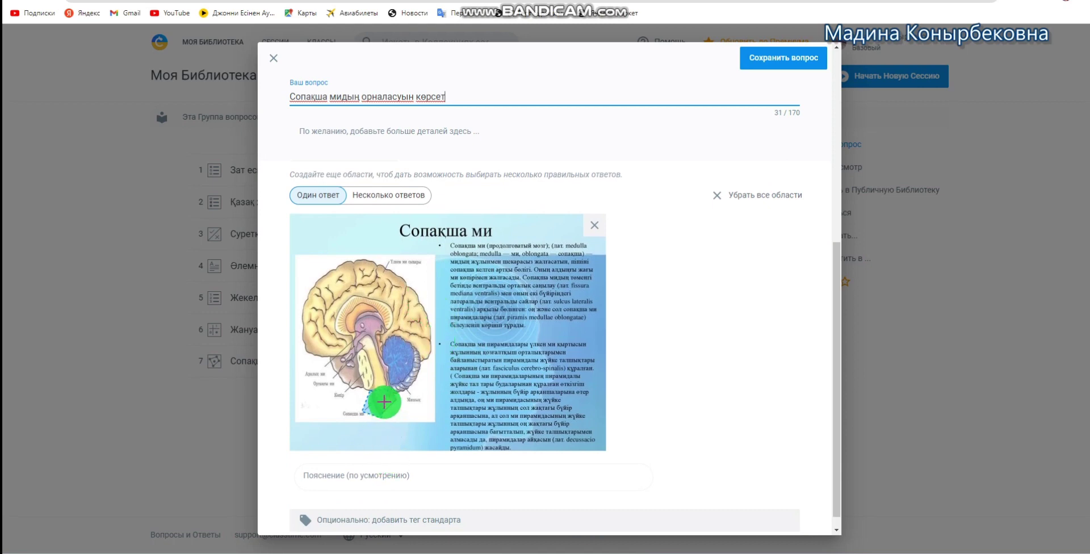
click(383, 401)
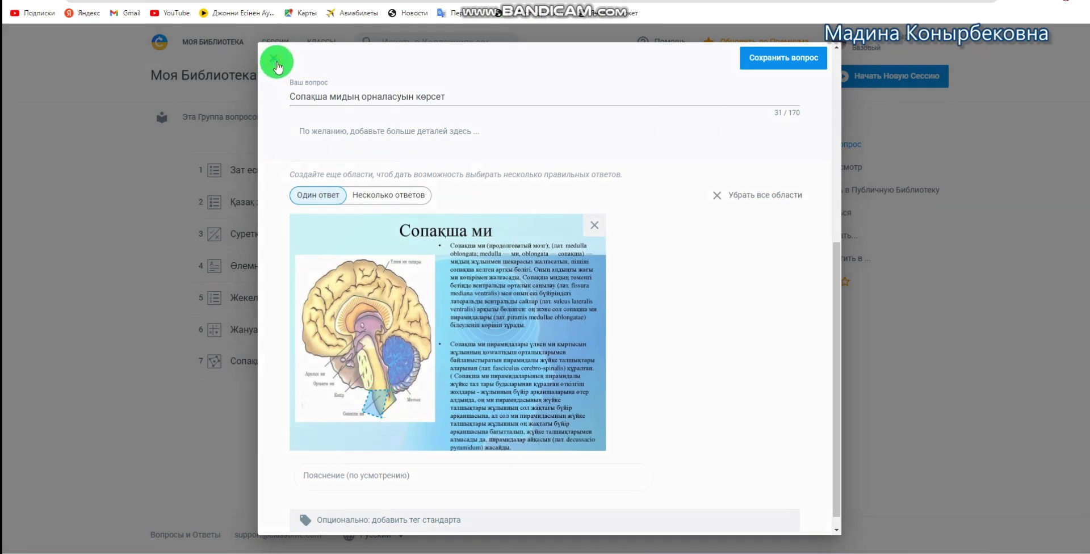
click(275, 60)
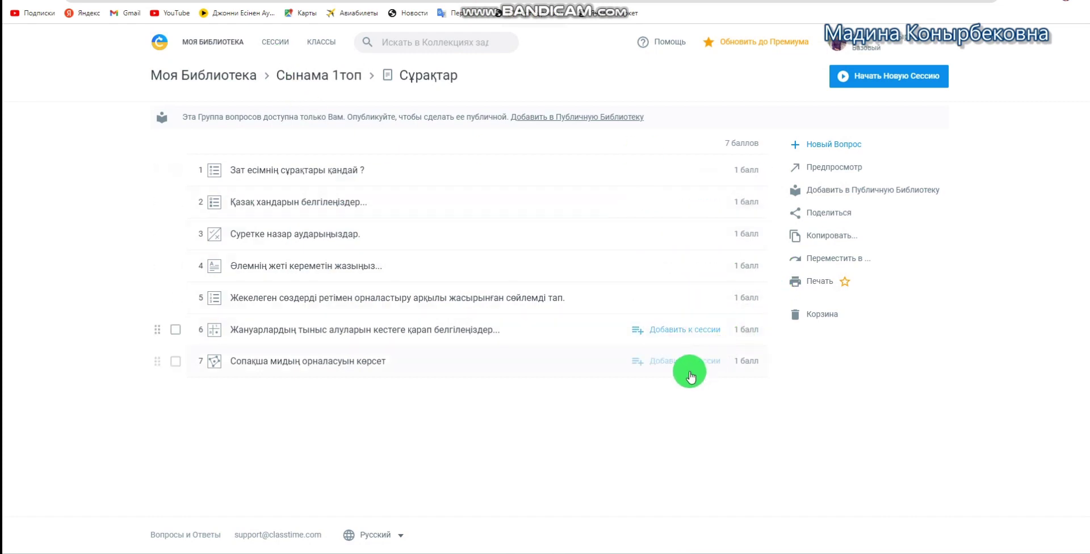
Return to the "Сынама 1топ" folder and start a session from the "Сұрақтар" group with the default session settings.
click(318, 75)
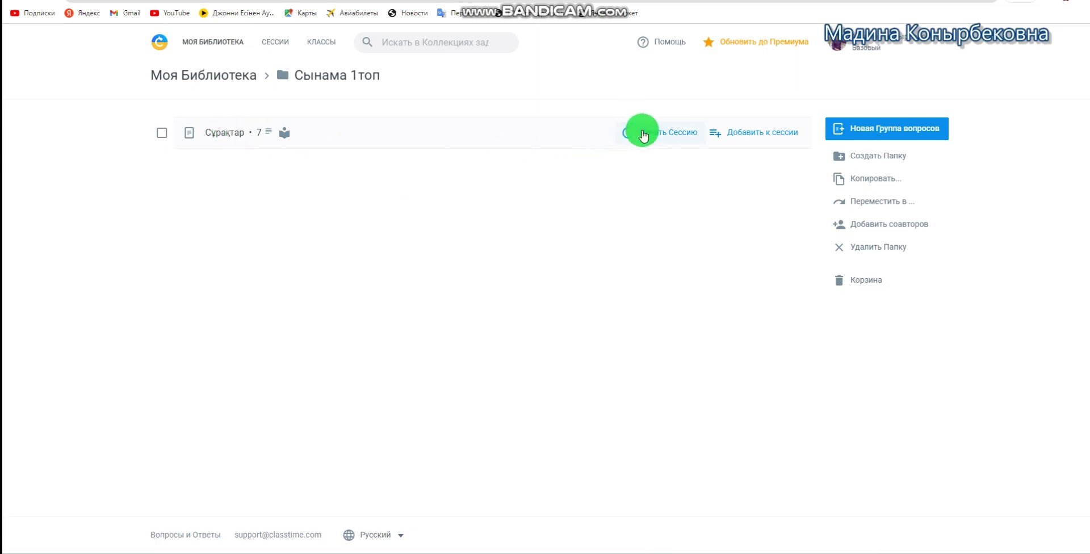
click(644, 134)
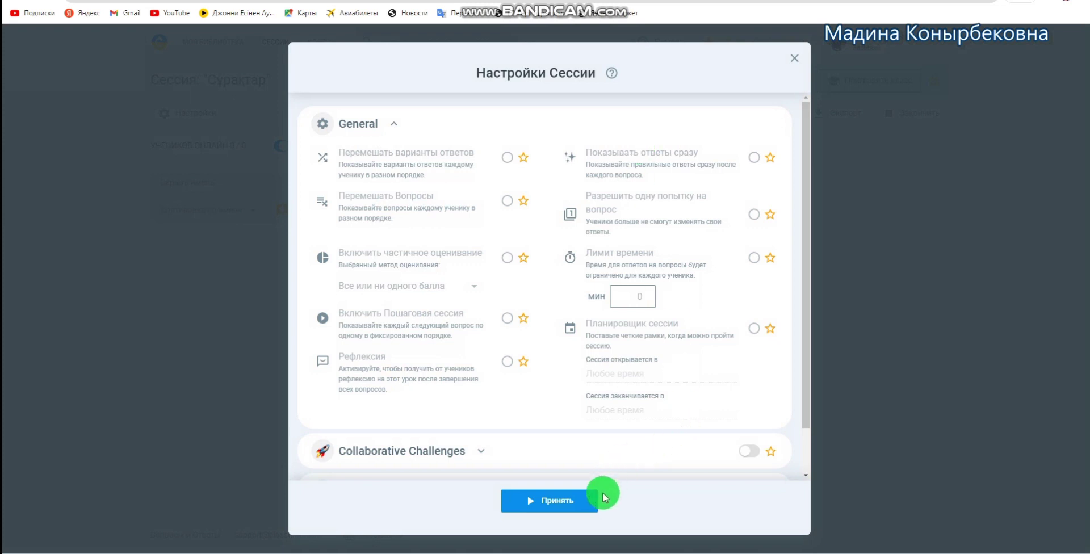
click(523, 507)
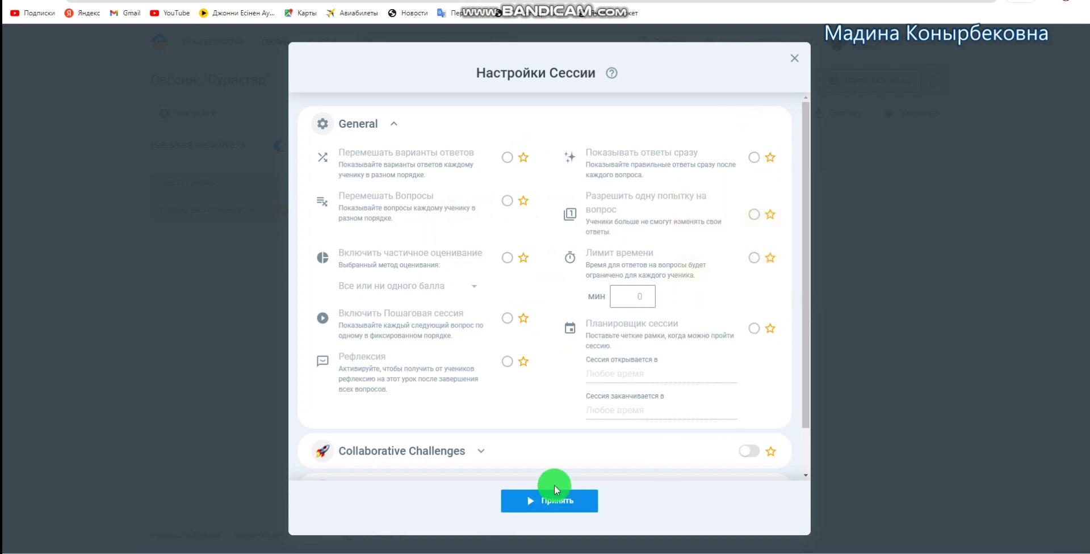
click(560, 500)
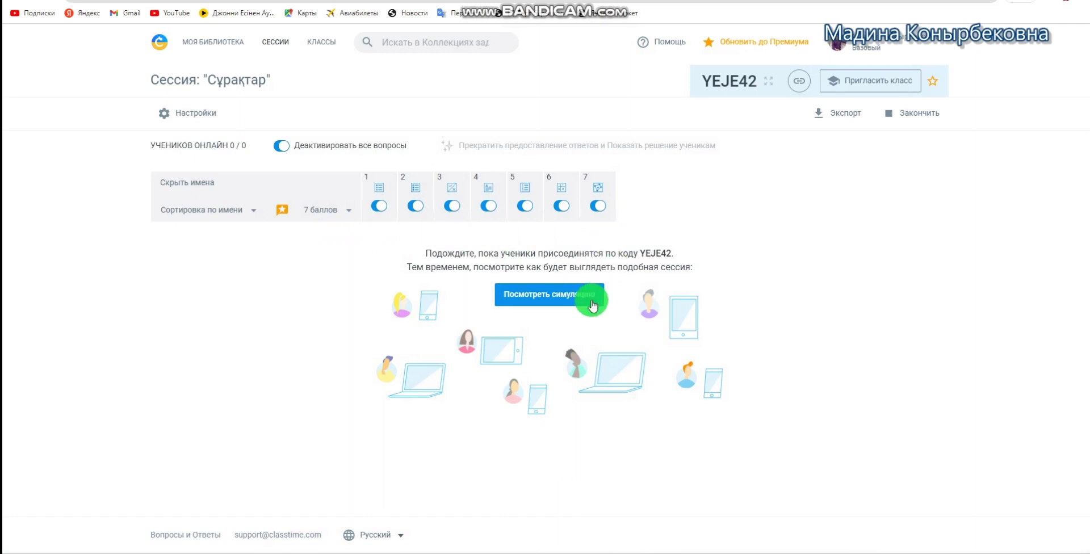
Run the session simulation, examine the simulated students' live results table, and dismiss the hints about instant answers and showing questions.
click(562, 296)
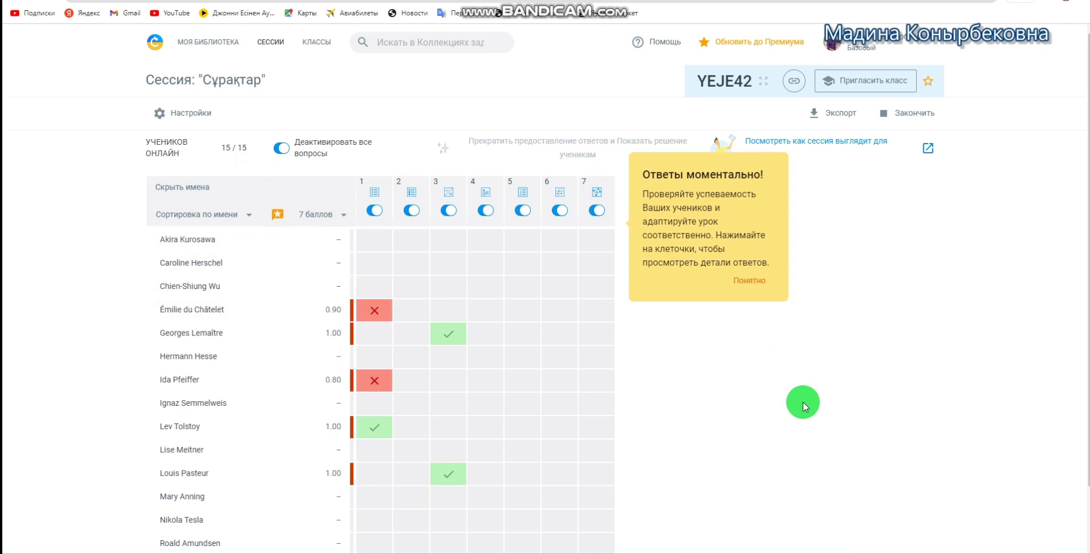
scroll(803, 402, down, 1)
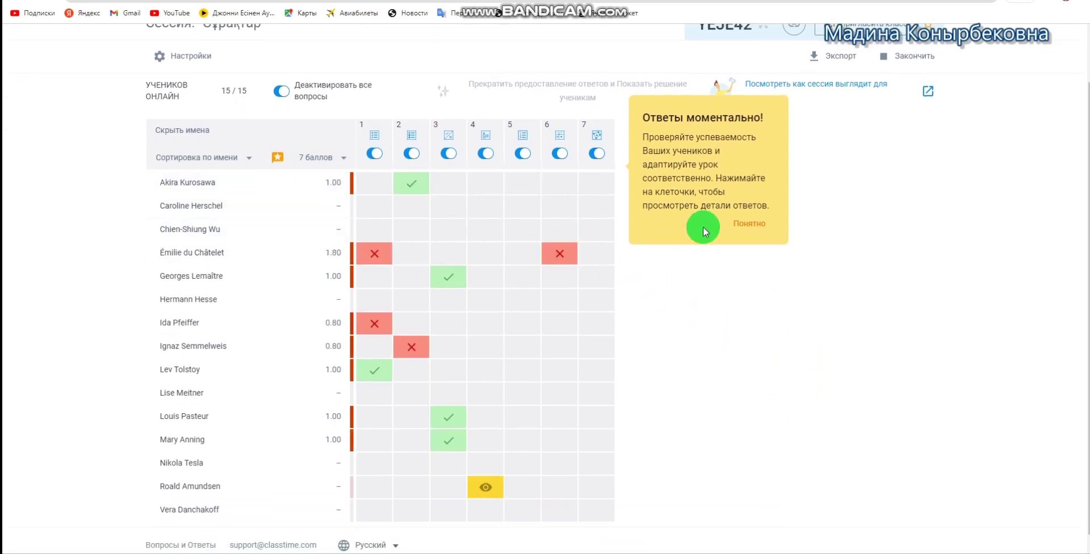
scroll(626, 424, down, 1)
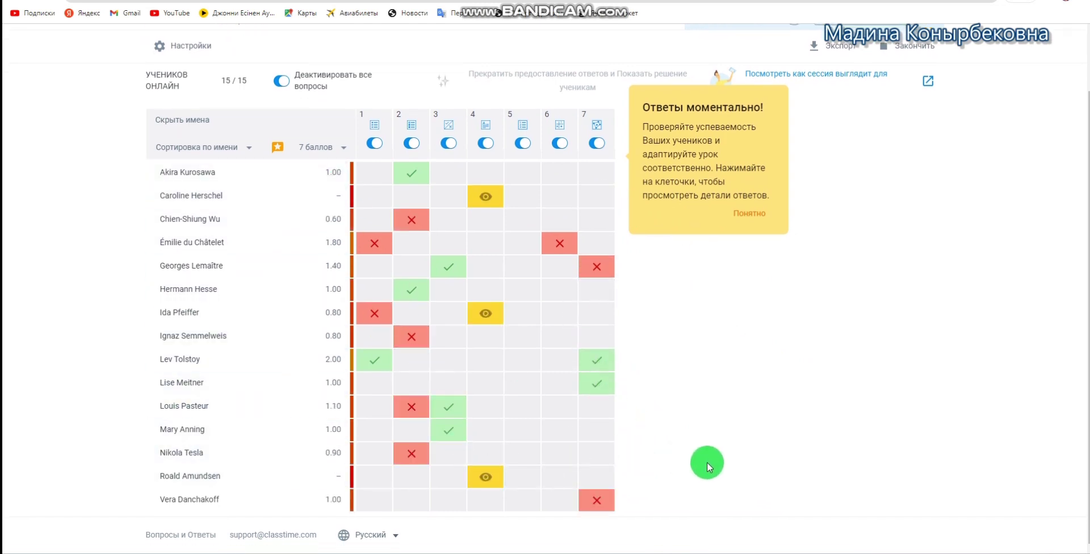
scroll(707, 462, up, 1)
scroll(715, 465, up, 2)
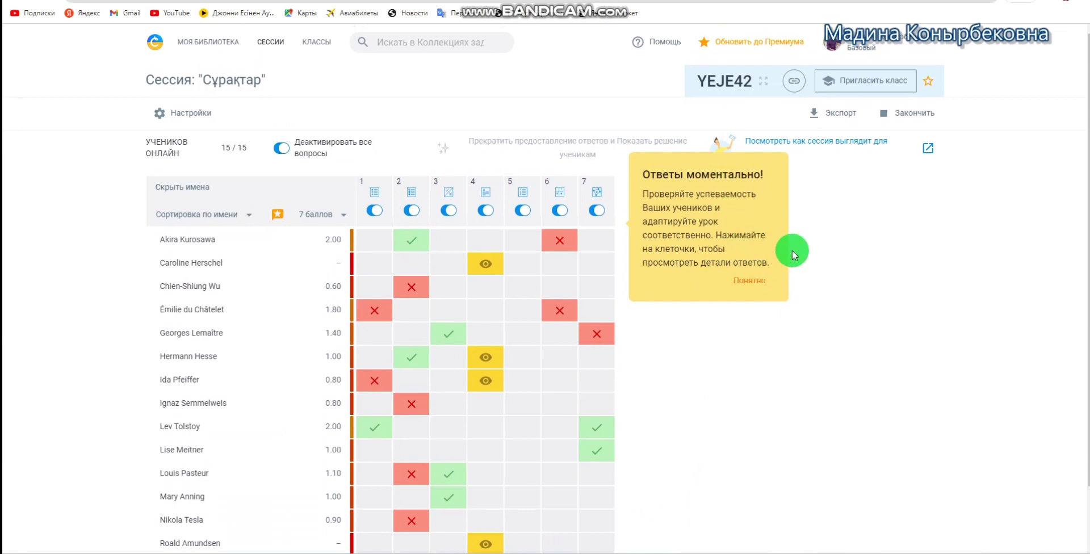
click(753, 280)
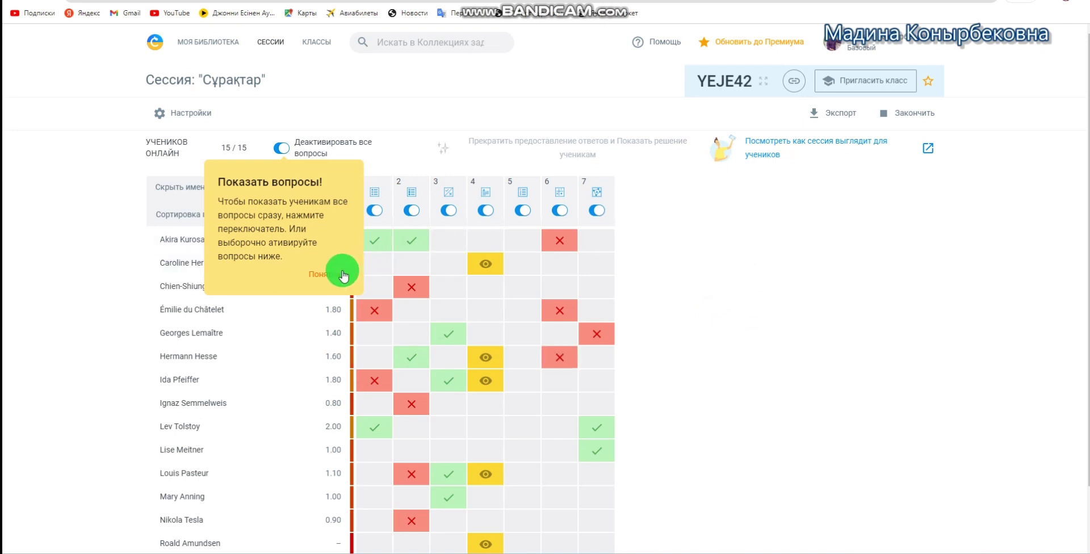
click(343, 274)
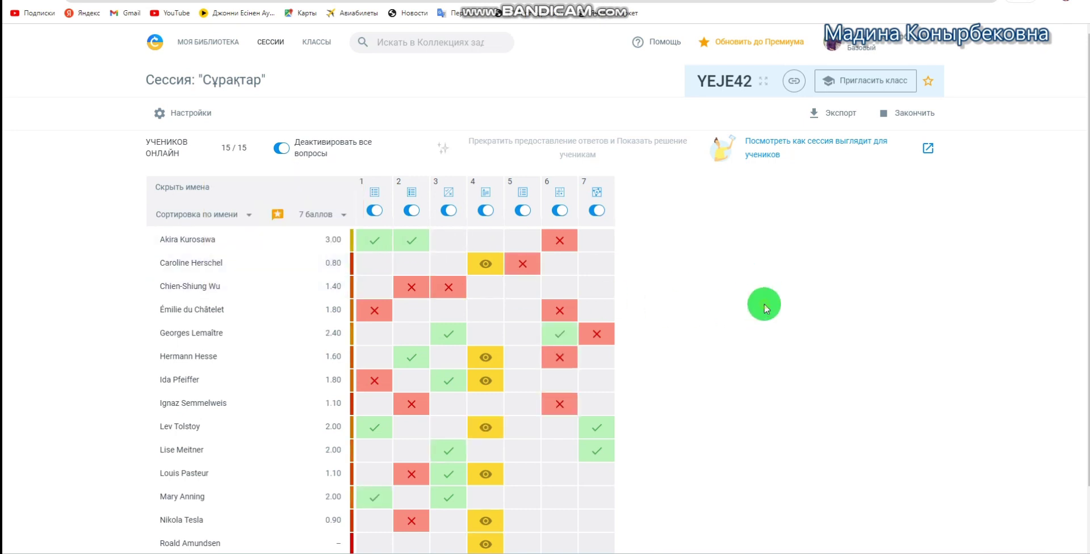